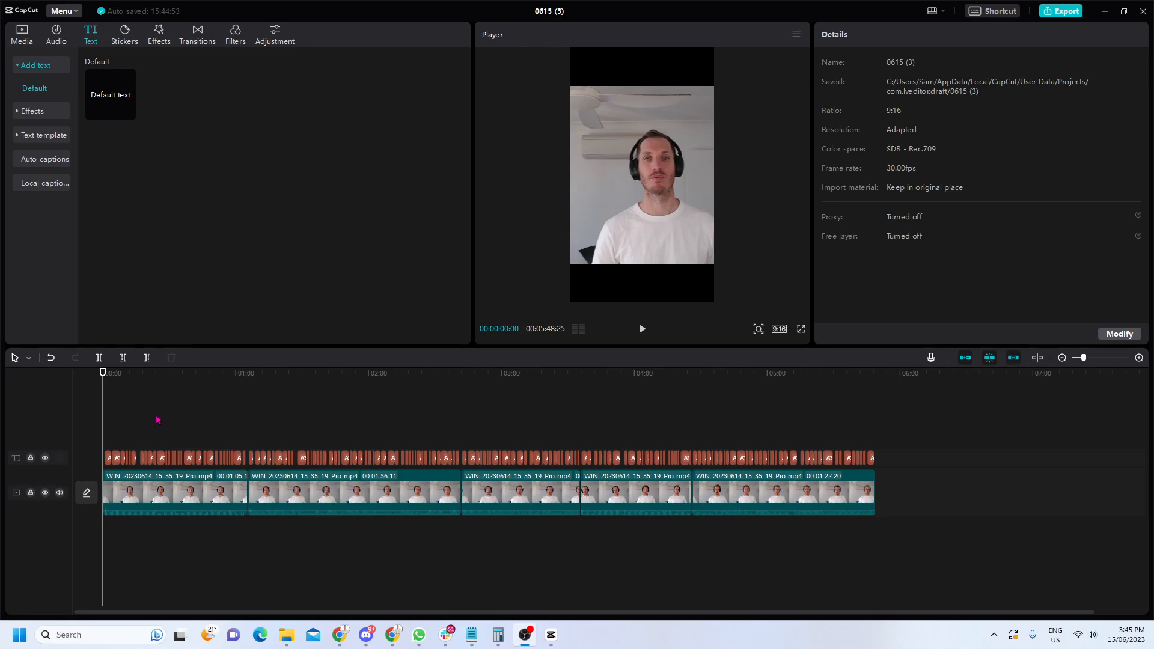
- Add a default text clip at the start of the video and adjust its duration to about 15 seconds
{"action": "left_click", "coordinate": [95, 35]}
{"action": "mouse_move", "coordinate": [128, 111]}
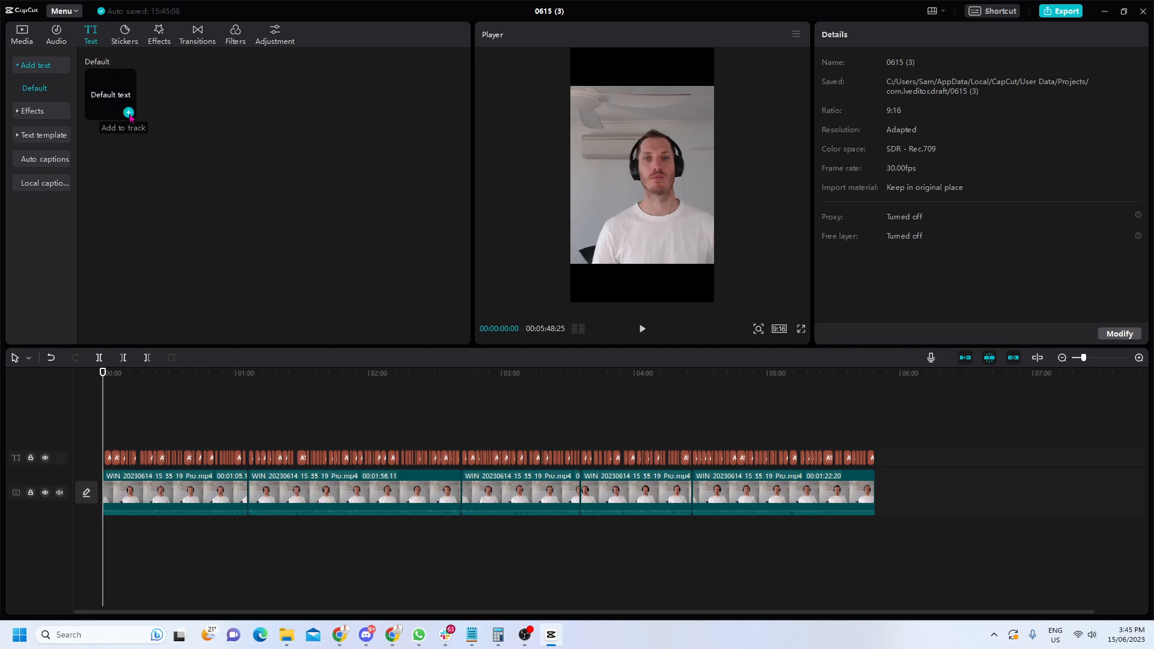
{"action": "left_click", "coordinate": [129, 113]}
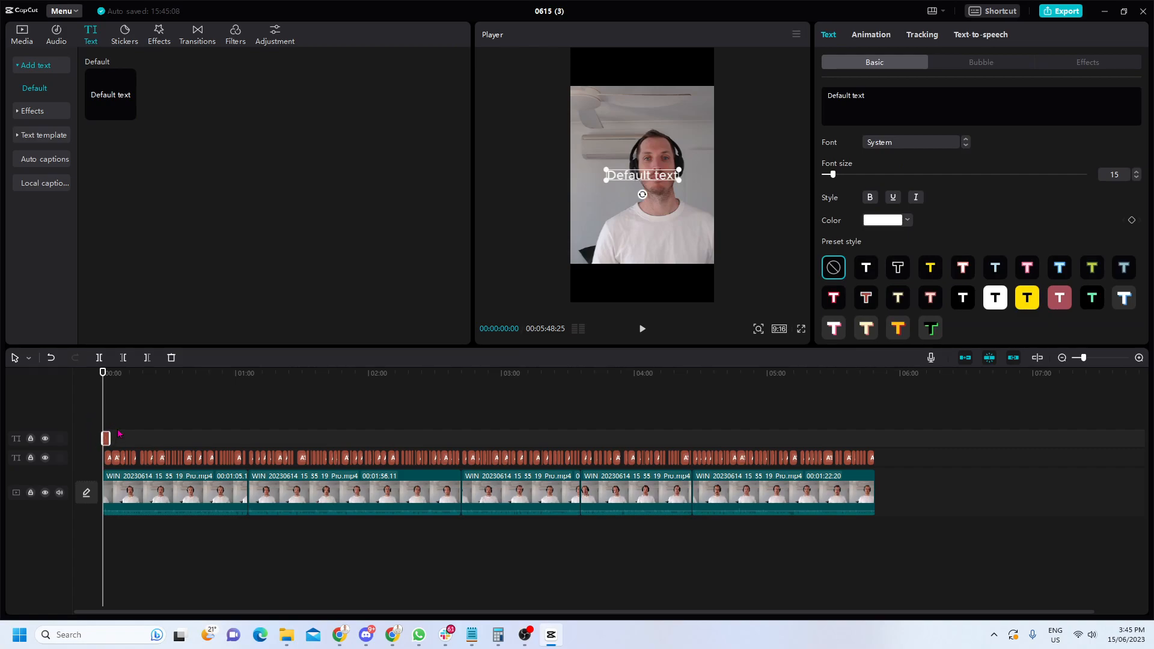
{"action": "mouse_move", "coordinate": [110, 438]}
{"action": "left_mouse_down"}
{"action": "mouse_move", "coordinate": [208, 430]}
{"action": "mouse_move", "coordinate": [111, 438]}
{"action": "left_mouse_up"}
{"action": "left_click_drag", "start_coordinate": [110, 439], "coordinate": [873, 435]}
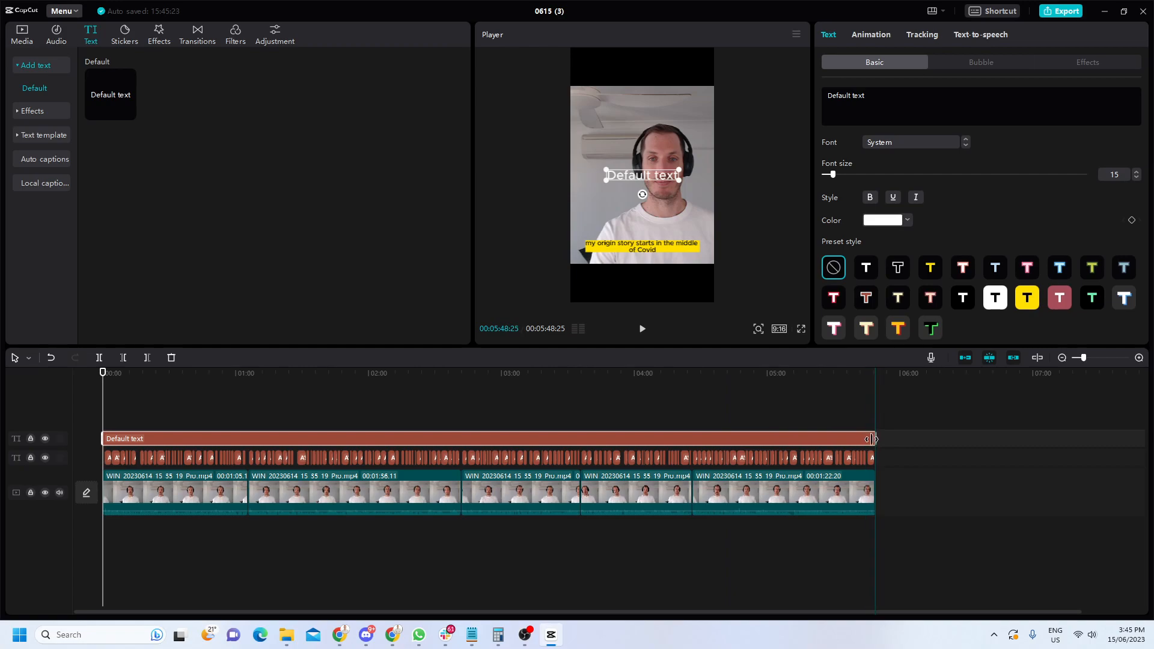
{"action": "mouse_move", "coordinate": [871, 439]}
{"action": "left_mouse_down"}
{"action": "mouse_move", "coordinate": [778, 434]}
{"action": "mouse_move", "coordinate": [876, 431]}
{"action": "left_mouse_up"}
{"action": "left_click_drag", "start_coordinate": [851, 433], "coordinate": [581, 438]}
{"action": "left_click_drag", "start_coordinate": [502, 457], "coordinate": [135, 439]}
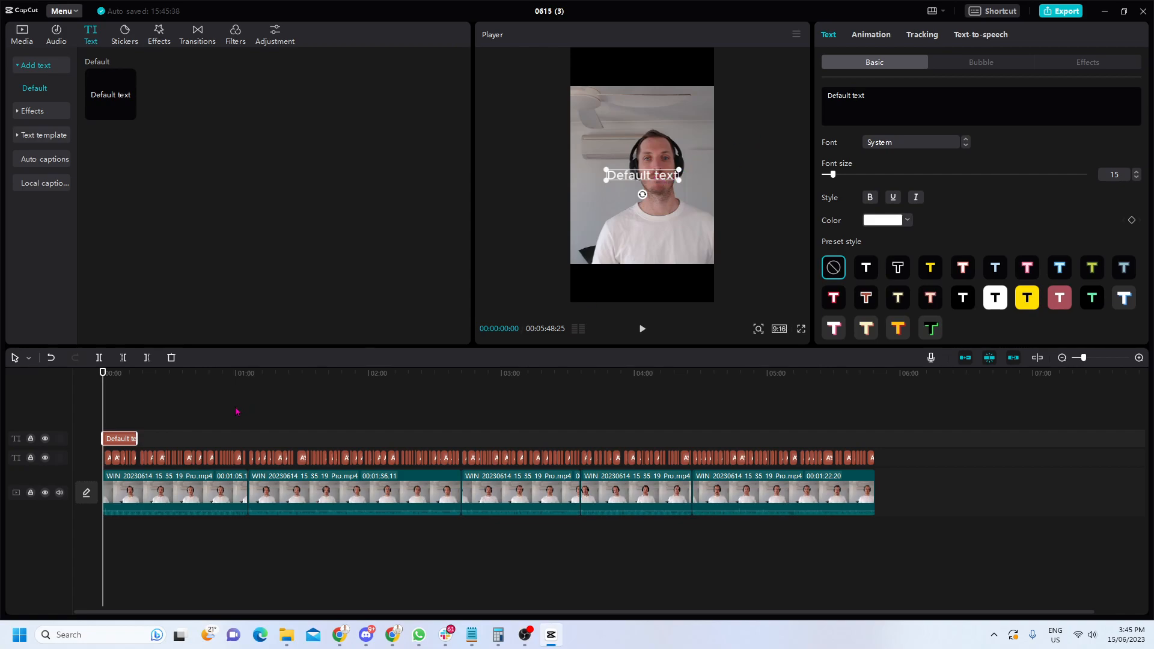
- Move the text to the upper left of the video image and change its wording to "Origin Story?"
{"action": "left_click_drag", "start_coordinate": [662, 176], "coordinate": [638, 104]}
{"action": "triple_click", "coordinate": [850, 97]}
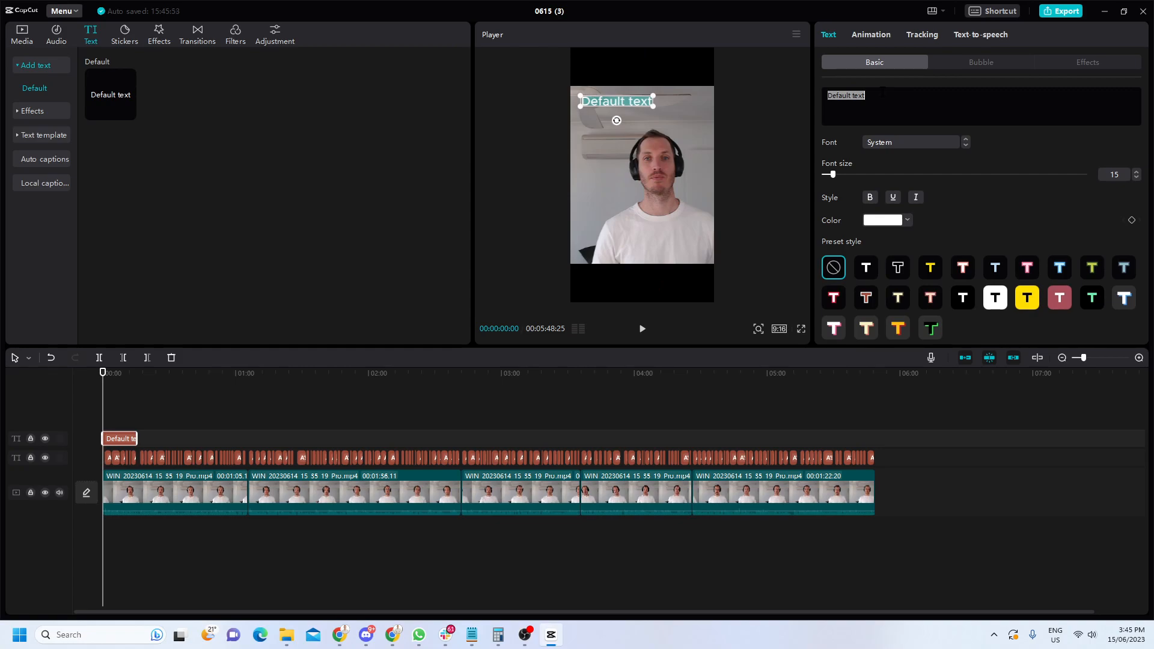
{"action": "type", "text": "Ori"}
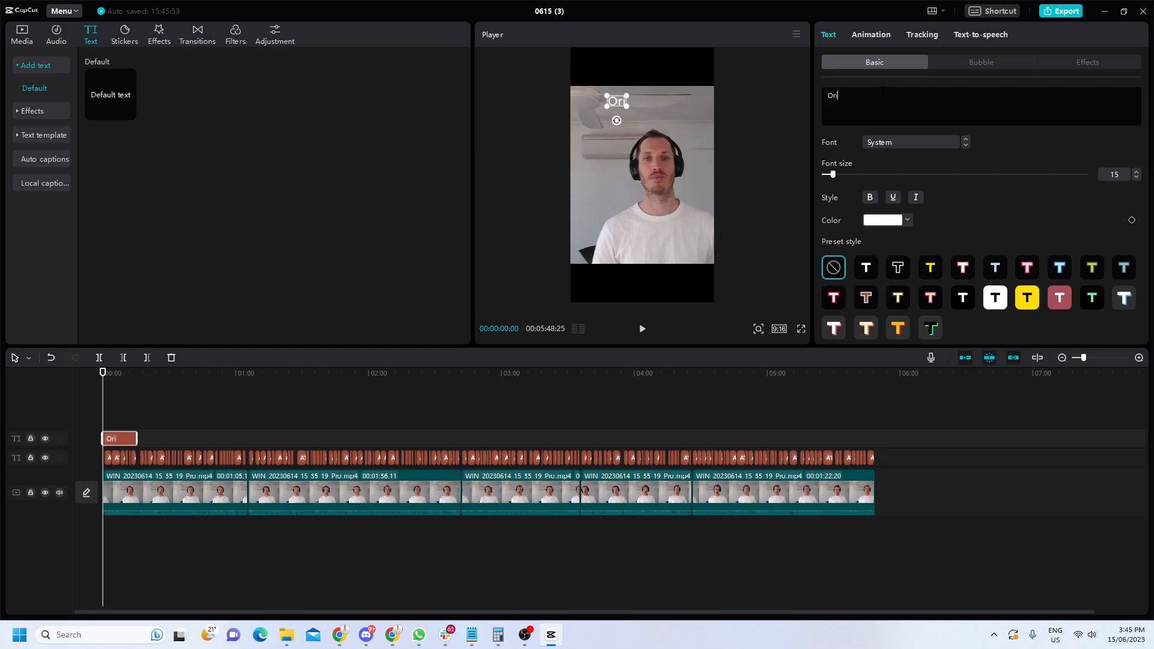
{"action": "type", "text": "gin Story?"}
- Apply the preset style with white letters on a dark red background to the title and review its background settings
{"action": "left_click", "coordinate": [1060, 298]}
{"action": "scroll", "coordinate": [1000, 278], "scroll_direction": "down", "scroll_amount": 5}
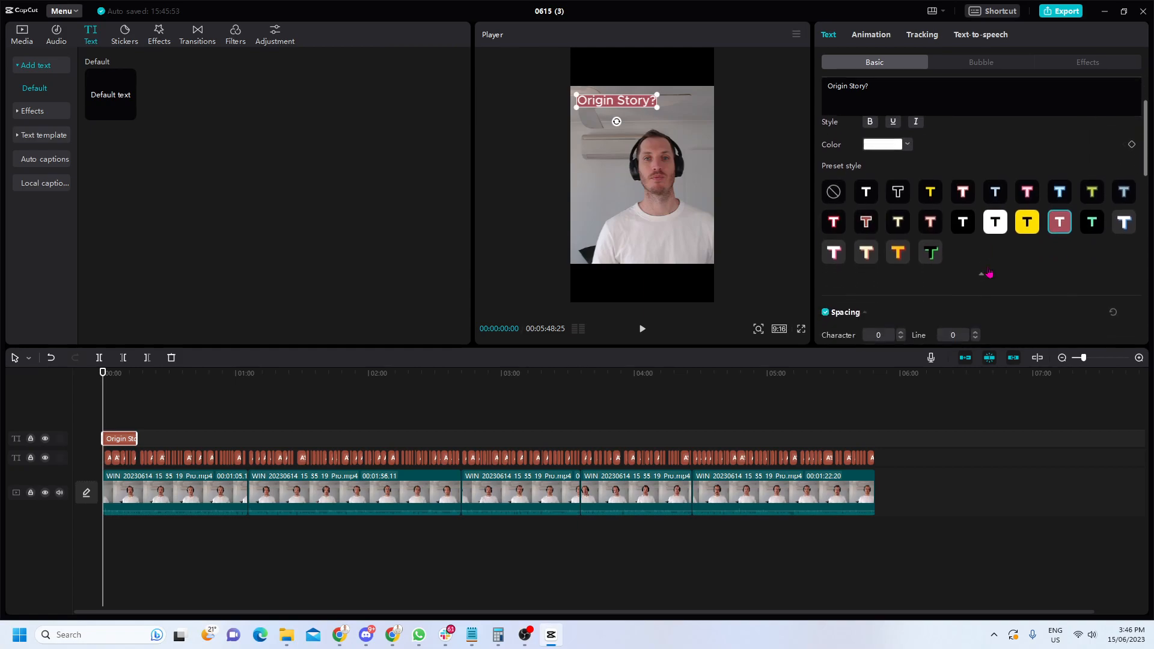
{"action": "scroll", "coordinate": [940, 266], "scroll_direction": "down", "scroll_amount": 4}
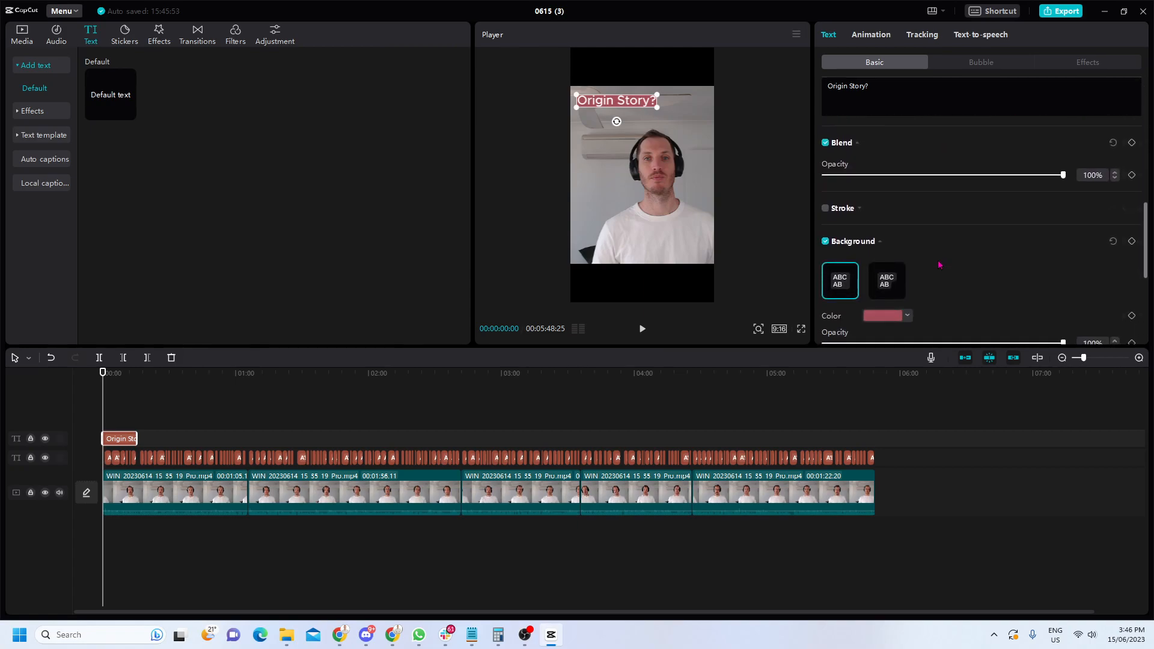
{"action": "left_click", "coordinate": [908, 228]}
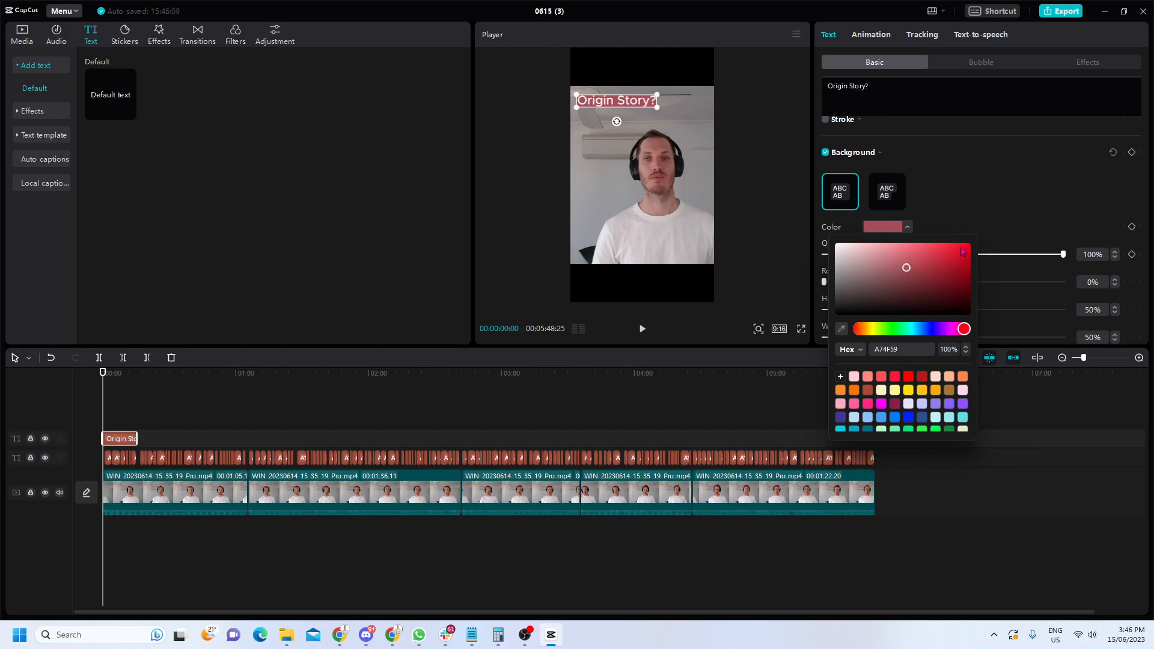
{"action": "left_click", "coordinate": [1004, 167]}
{"action": "scroll", "coordinate": [1005, 168], "scroll_direction": "down", "scroll_amount": 2}
{"action": "scroll", "coordinate": [998, 169], "scroll_direction": "up", "scroll_amount": 10}
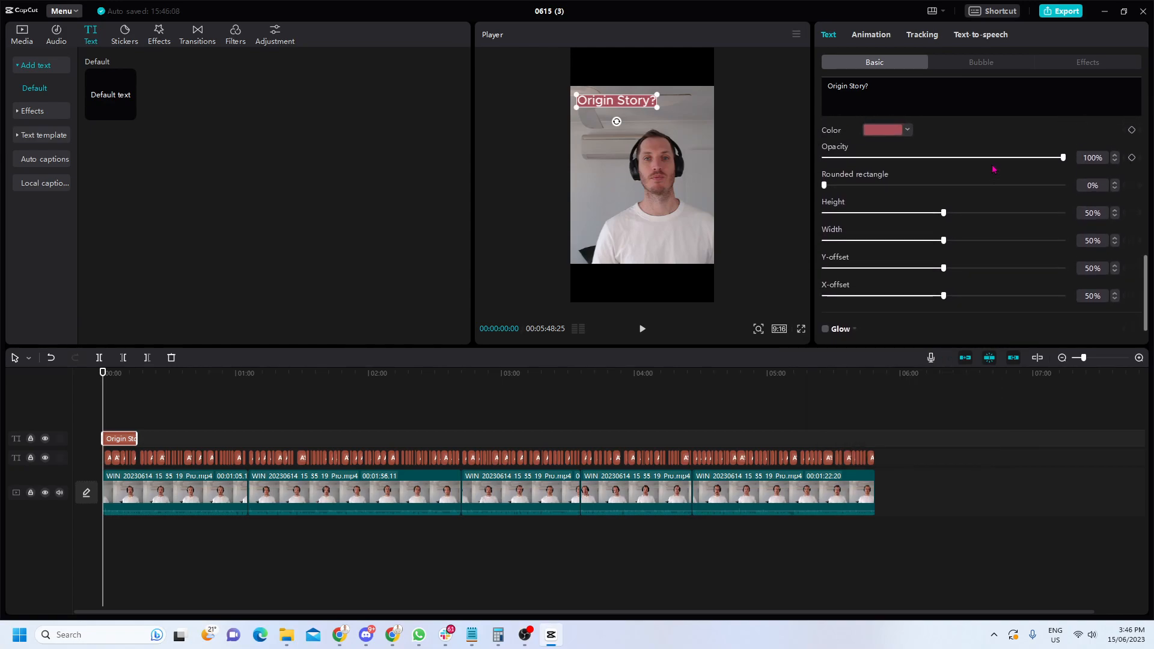
{"action": "scroll", "coordinate": [989, 171], "scroll_direction": "up", "scroll_amount": 1}
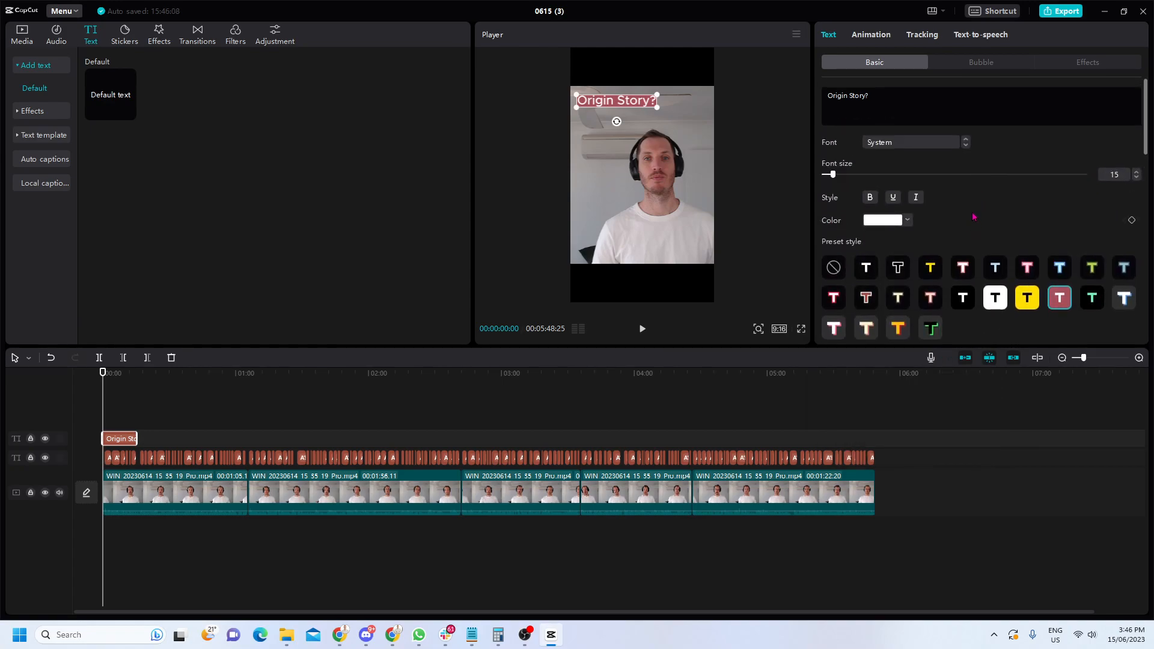
- Change the title's text color to bright green and enlarge the title slightly in the preview
{"action": "left_click", "coordinate": [909, 221]}
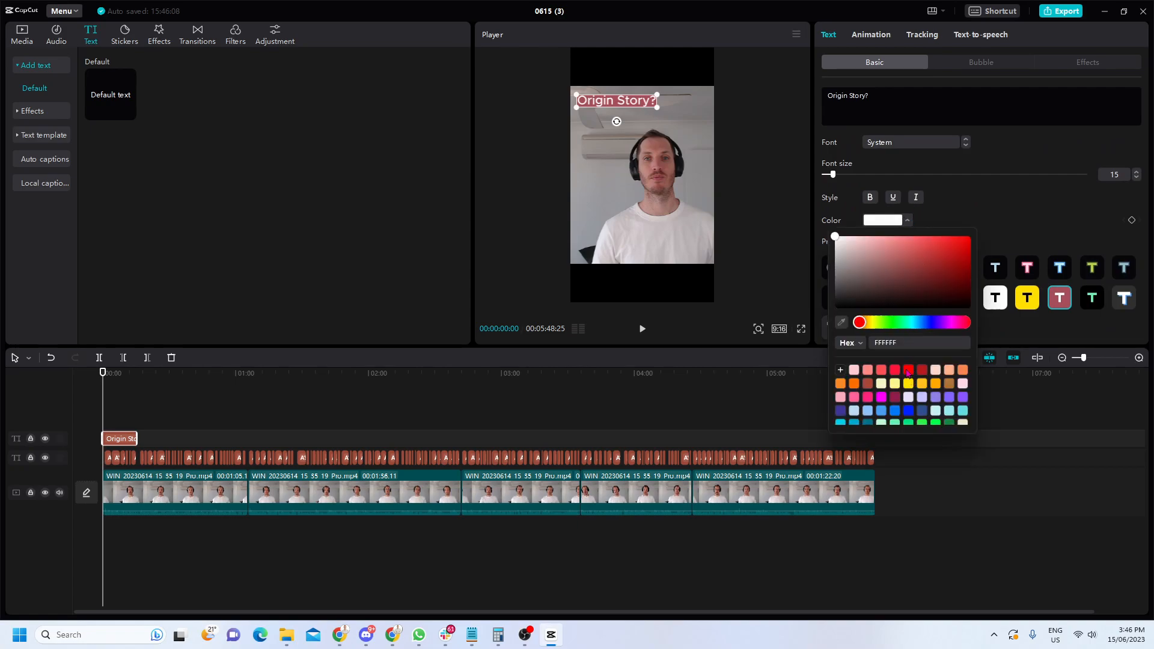
{"action": "left_click", "coordinate": [909, 370]}
{"action": "scroll", "coordinate": [914, 388], "scroll_direction": "down", "scroll_amount": 3}
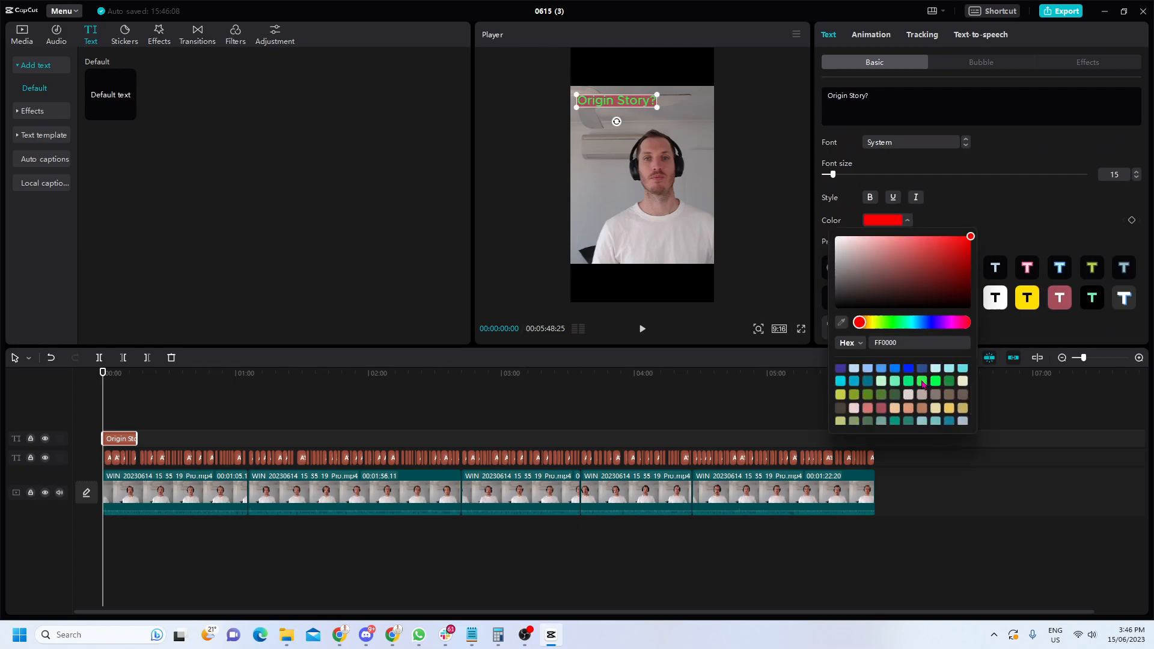
{"action": "left_click", "coordinate": [925, 383]}
{"action": "left_click", "coordinate": [974, 204]}
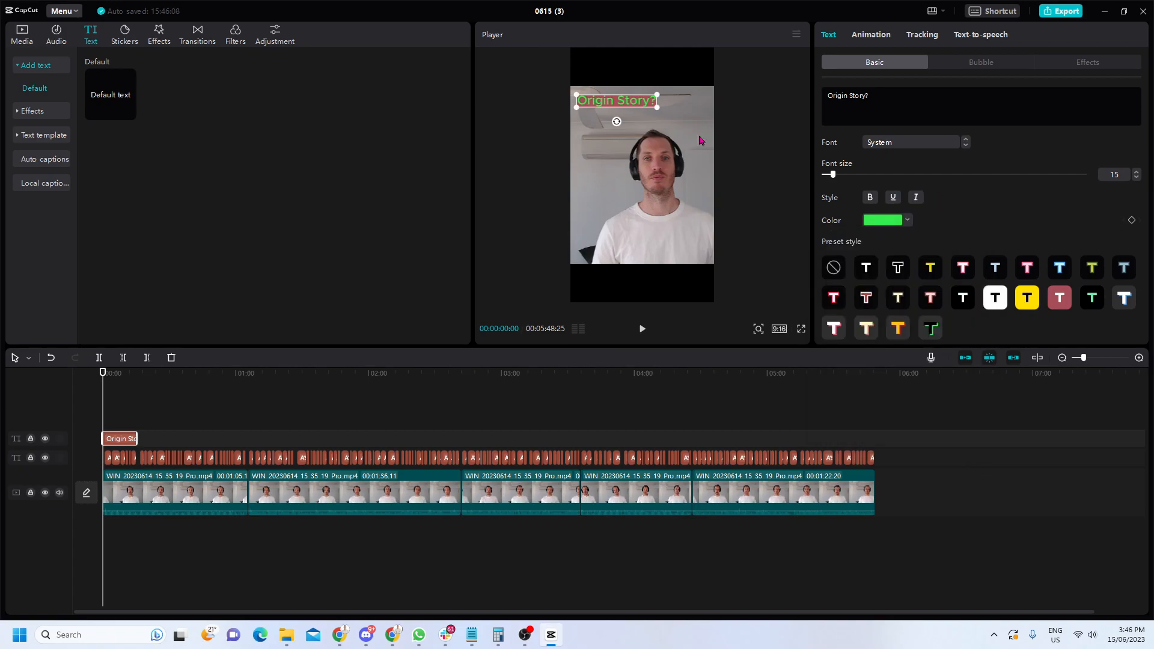
{"action": "mouse_move", "coordinate": [657, 107]}
{"action": "left_mouse_down"}
{"action": "mouse_move", "coordinate": [674, 124]}
{"action": "mouse_move", "coordinate": [659, 116]}
{"action": "left_mouse_up"}
{"action": "left_click", "coordinate": [122, 38]}
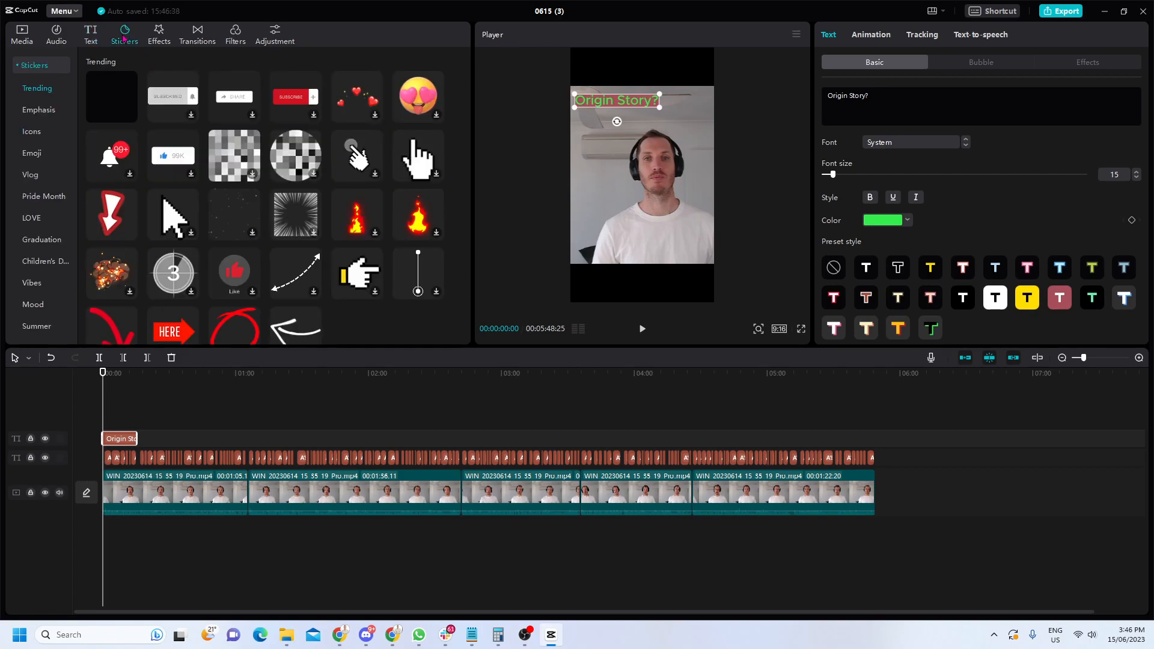
{"action": "left_click", "coordinate": [89, 37]}
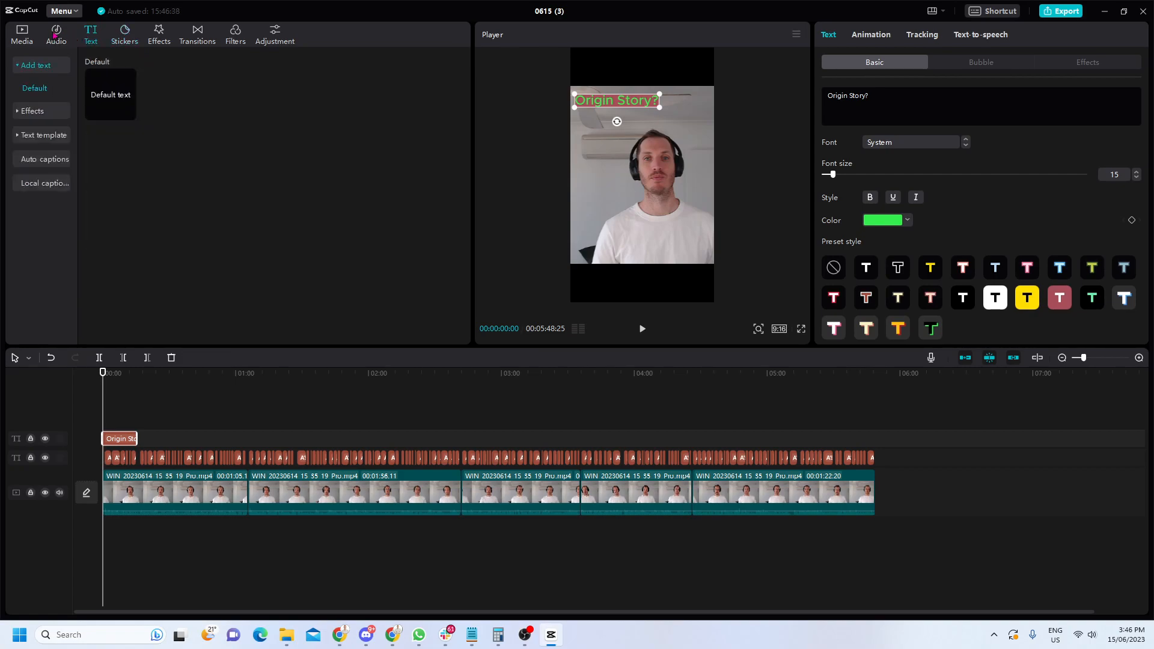
{"action": "left_click", "coordinate": [24, 35]}
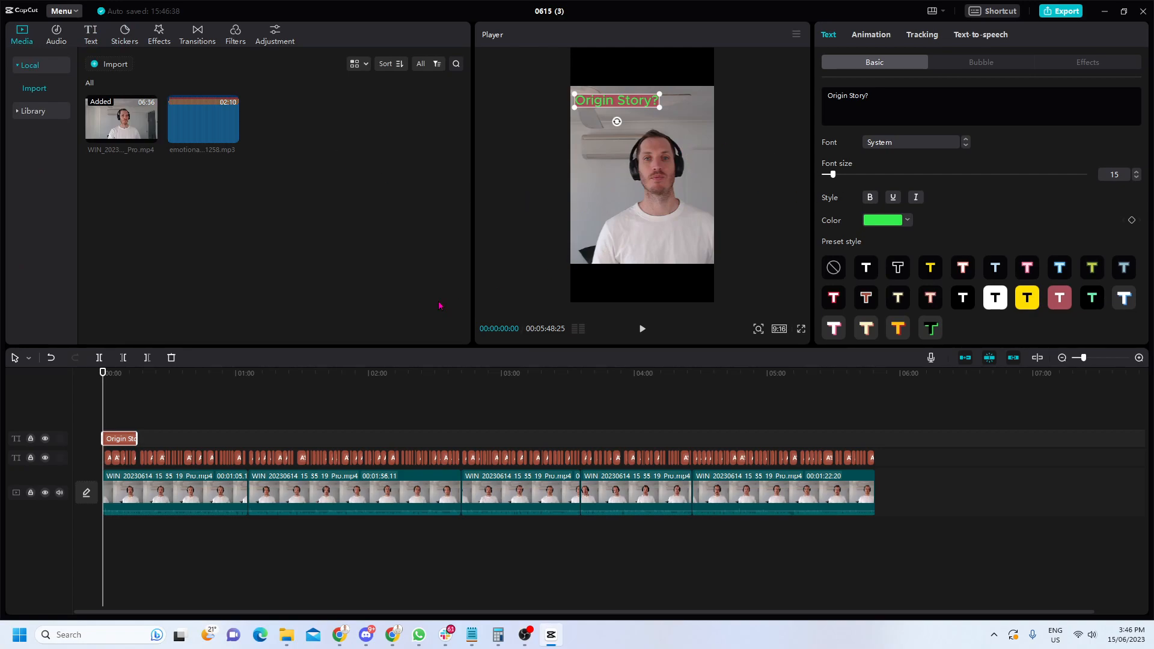
- Play the video from the start to check how long the "Origin Story?" title stays on screen
{"action": "left_click", "coordinate": [642, 330]}
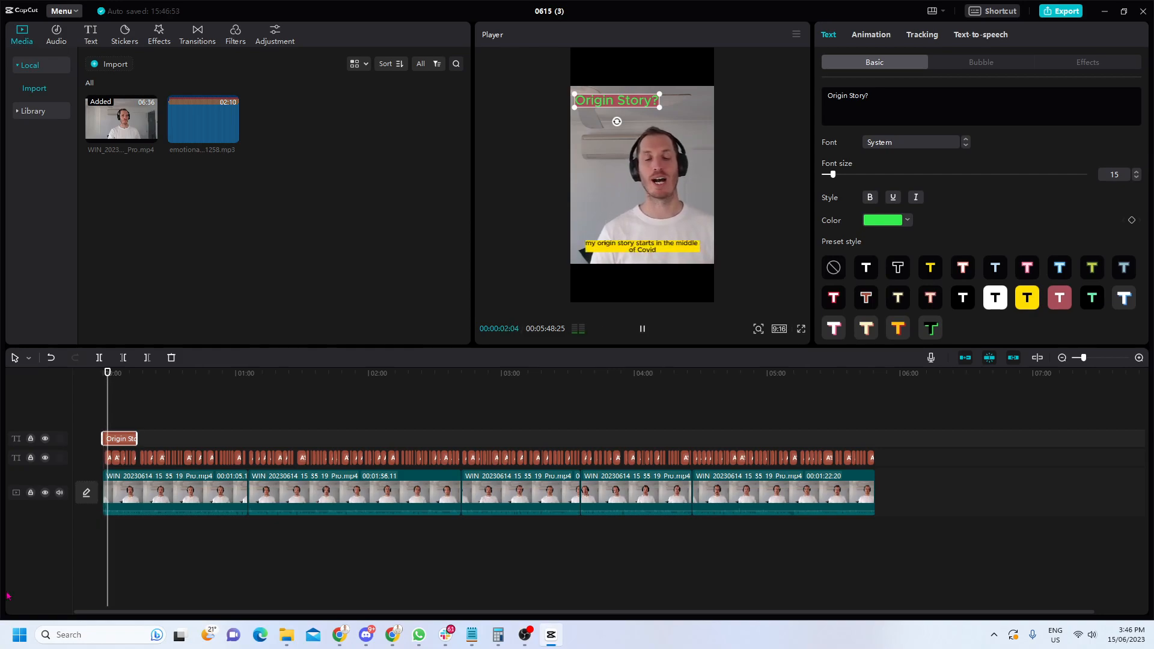
{"action": "left_click", "coordinate": [671, 389]}
{"action": "left_click_drag", "start_coordinate": [671, 426], "coordinate": [104, 401]}
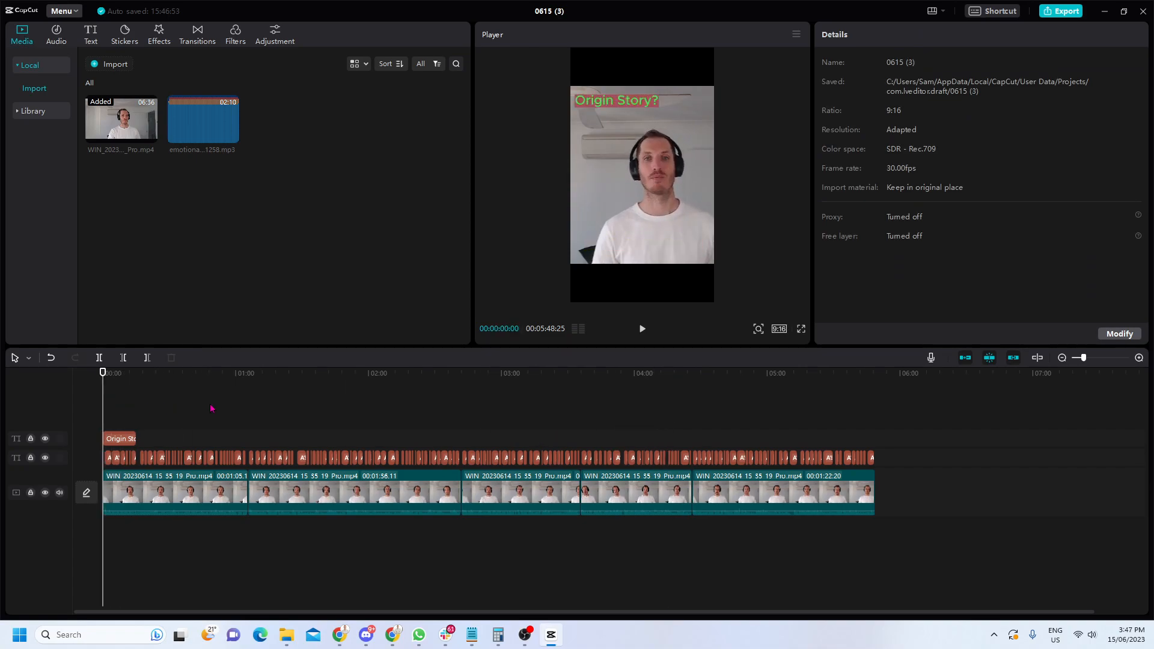
{"action": "left_click", "coordinate": [636, 109]}
{"action": "left_click", "coordinate": [320, 416]}
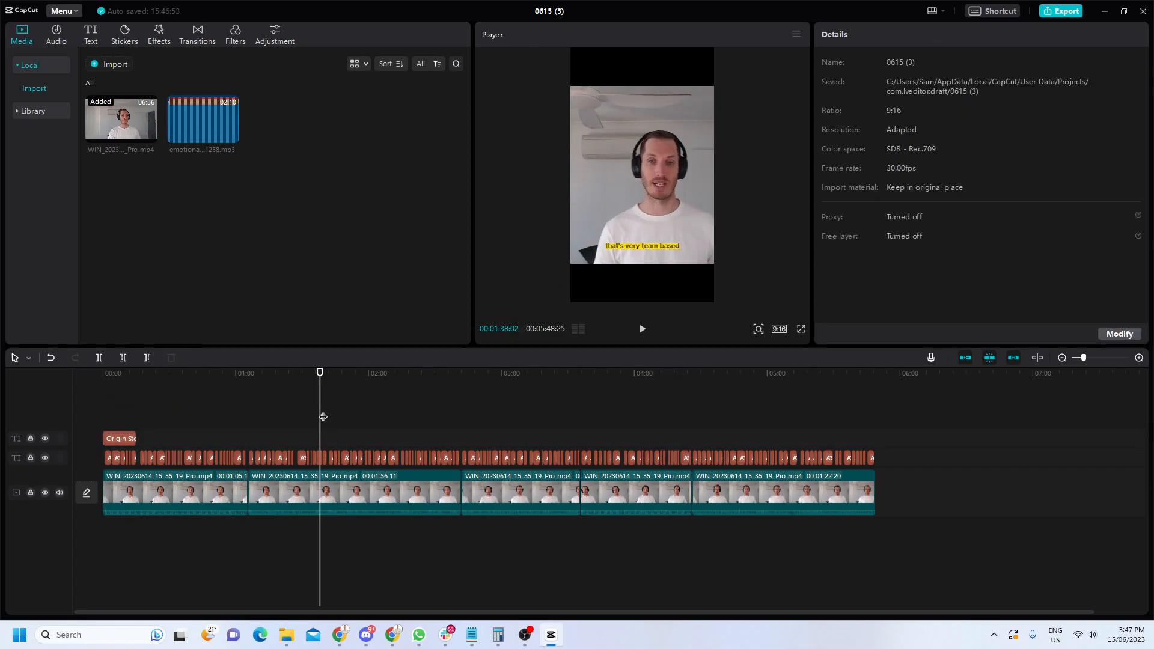
{"action": "left_click_drag", "start_coordinate": [321, 416], "coordinate": [56, 415]}
{"action": "key", "text": "space"}
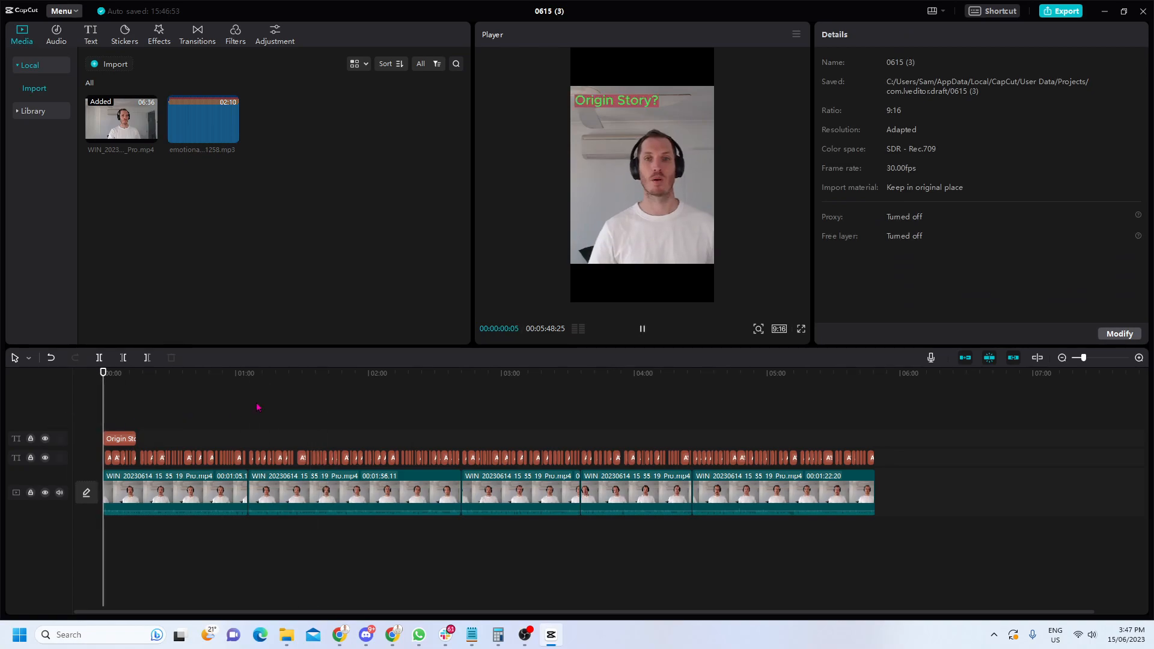
{"action": "left_click", "coordinate": [642, 330]}
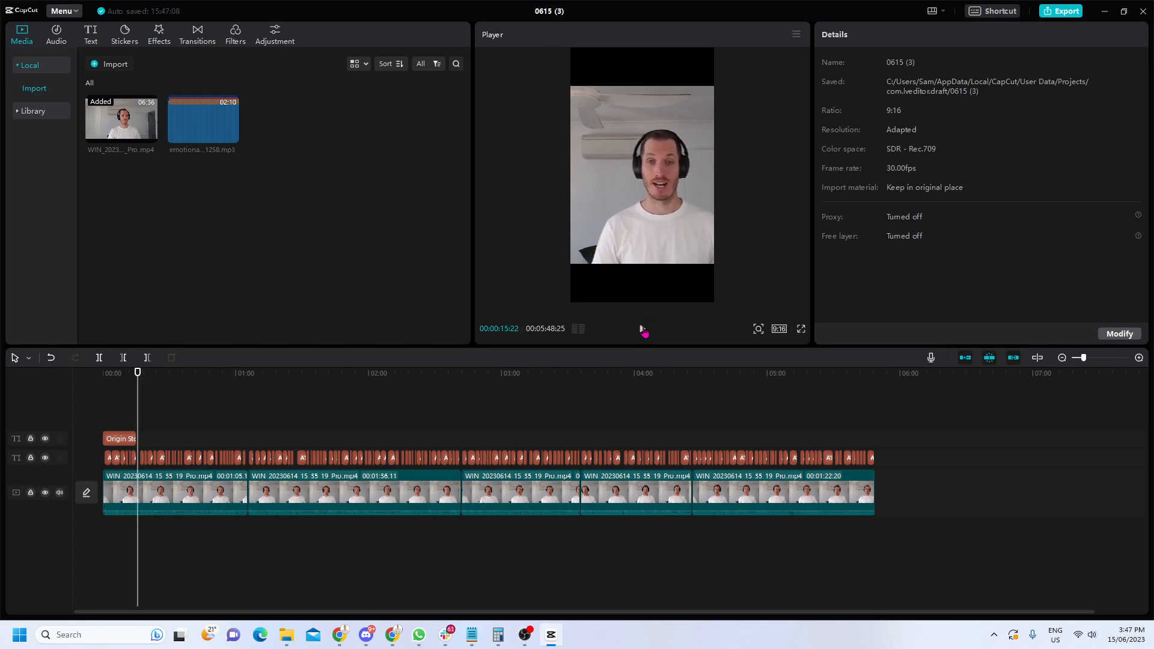
{"action": "left_click", "coordinate": [643, 330]}
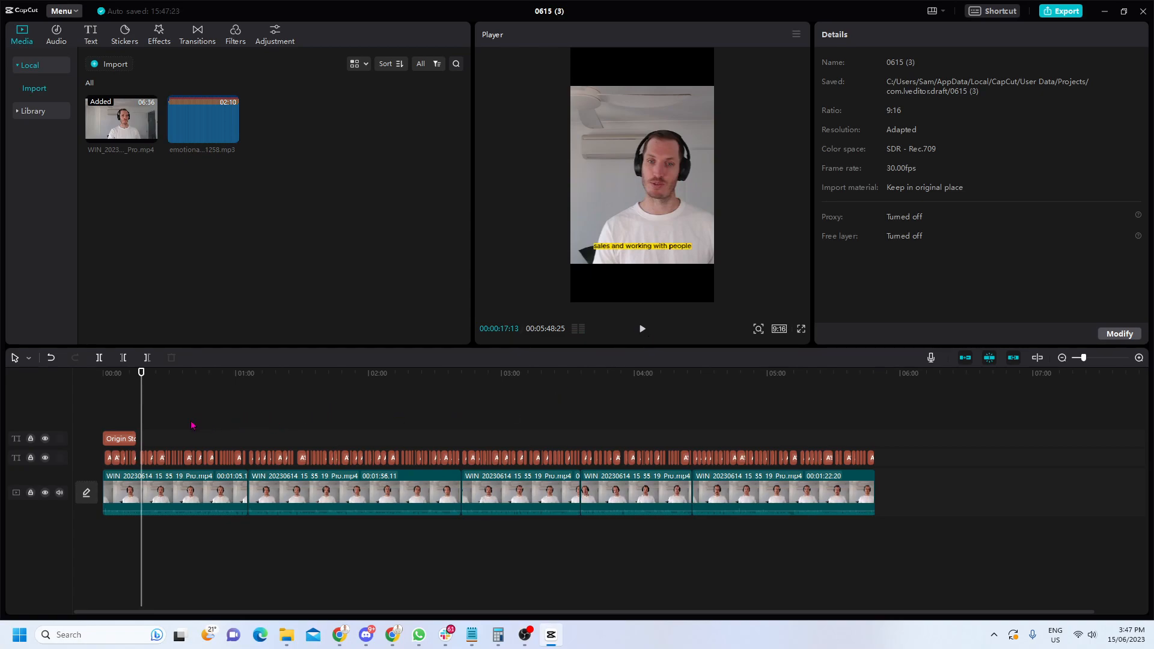
{"action": "left_click", "coordinate": [102, 412]}
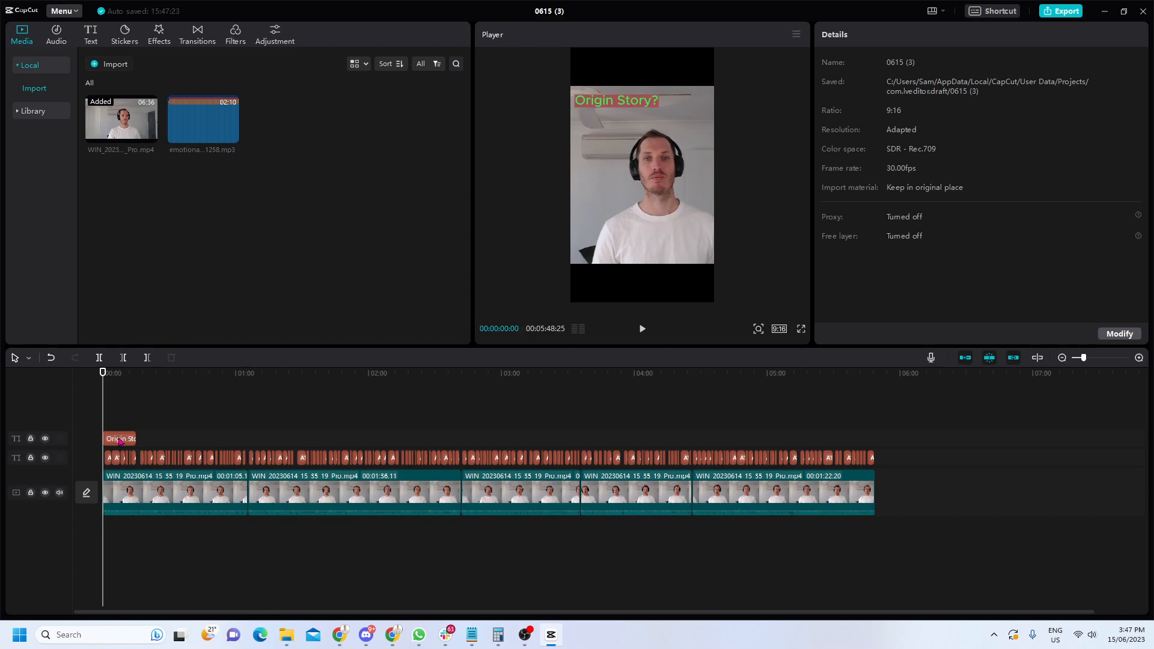
- Delete the "Origin Story?" text clip from the timeline
{"action": "left_click", "coordinate": [92, 36]}
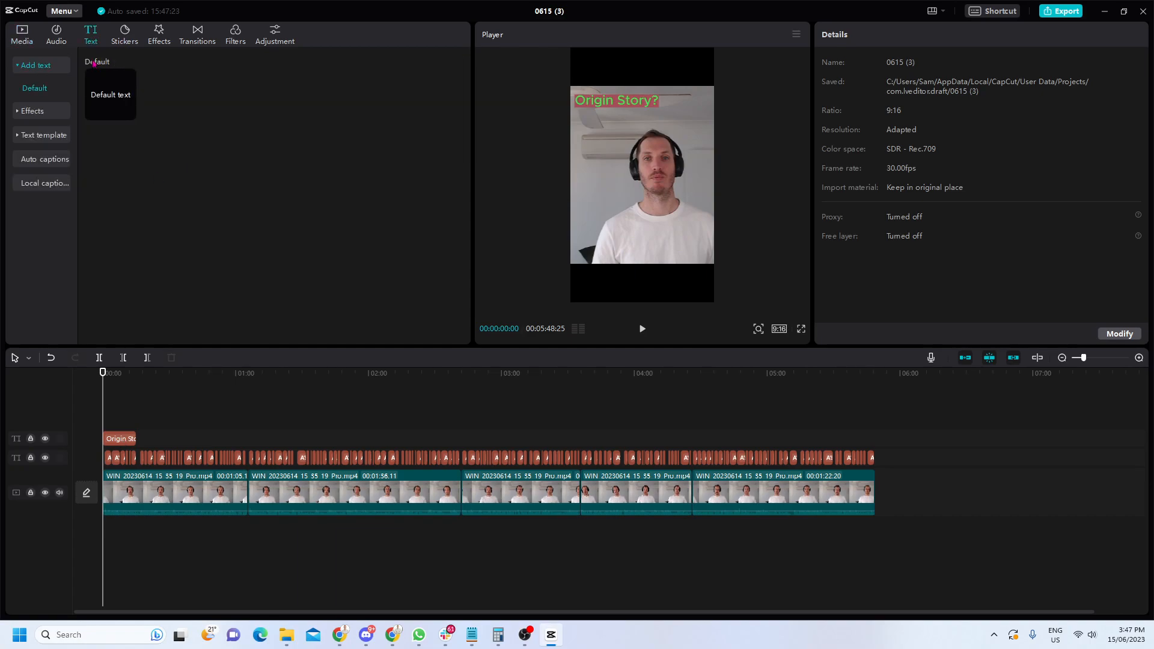
{"action": "left_click", "coordinate": [131, 441]}
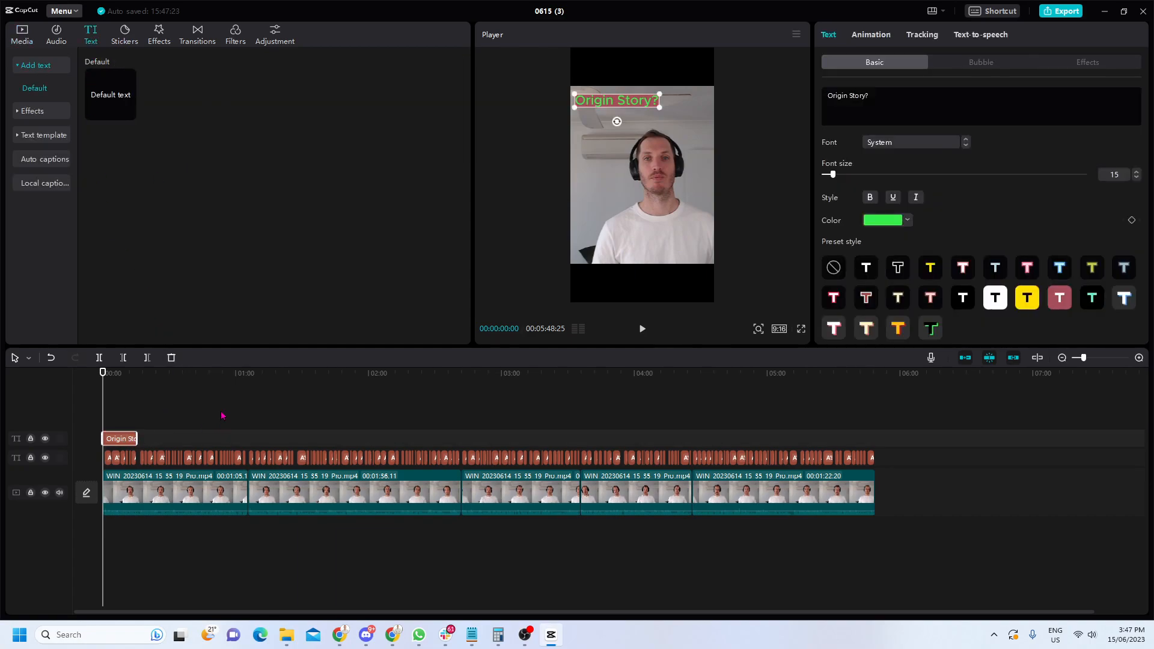
{"action": "key", "text": "Delete"}
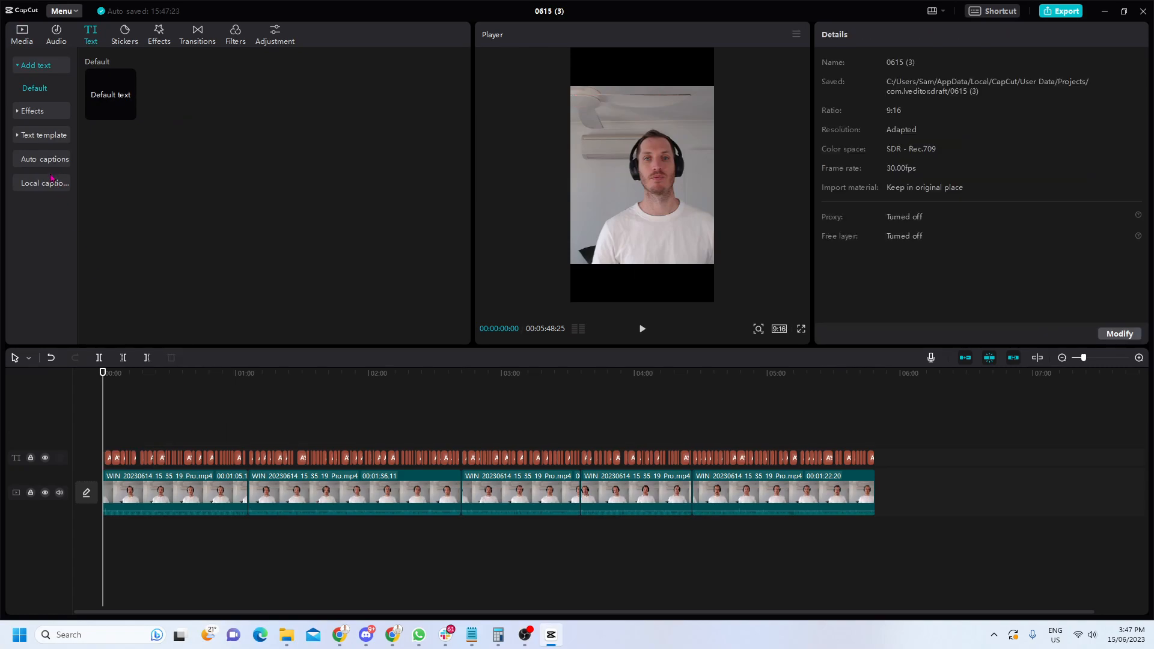
- Preview the trending "TITLES / CHANGE TEXT EASILY" text template and add it at the start of the timeline
{"action": "left_click", "coordinate": [26, 137]}
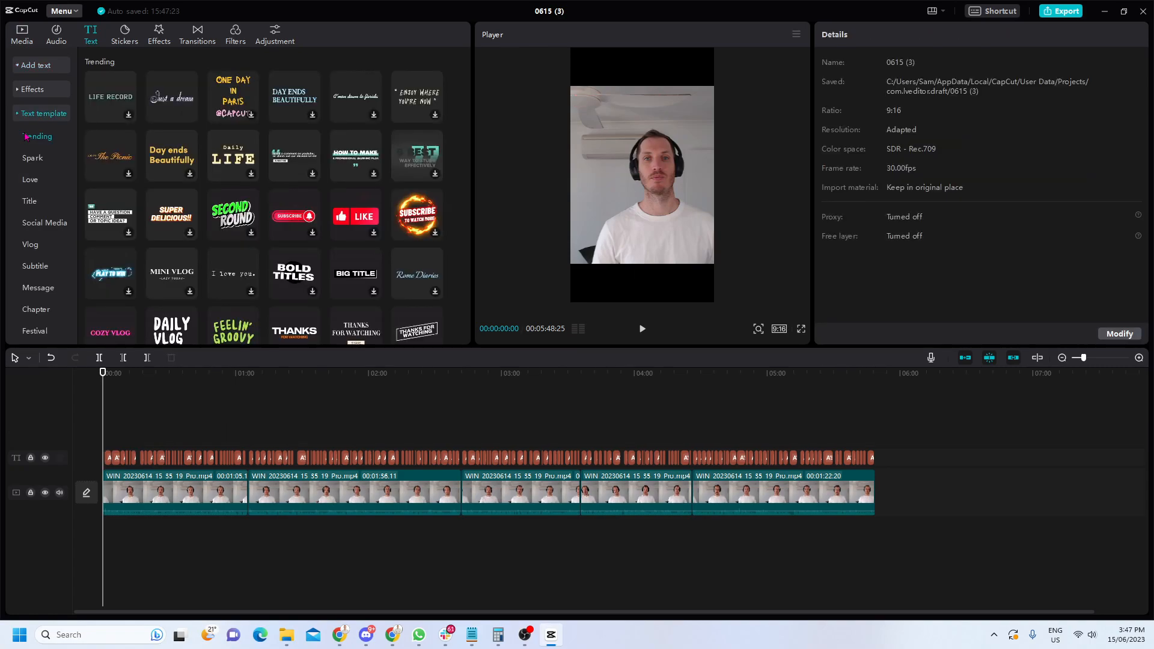
{"action": "scroll", "coordinate": [294, 173], "scroll_direction": "down", "scroll_amount": 3}
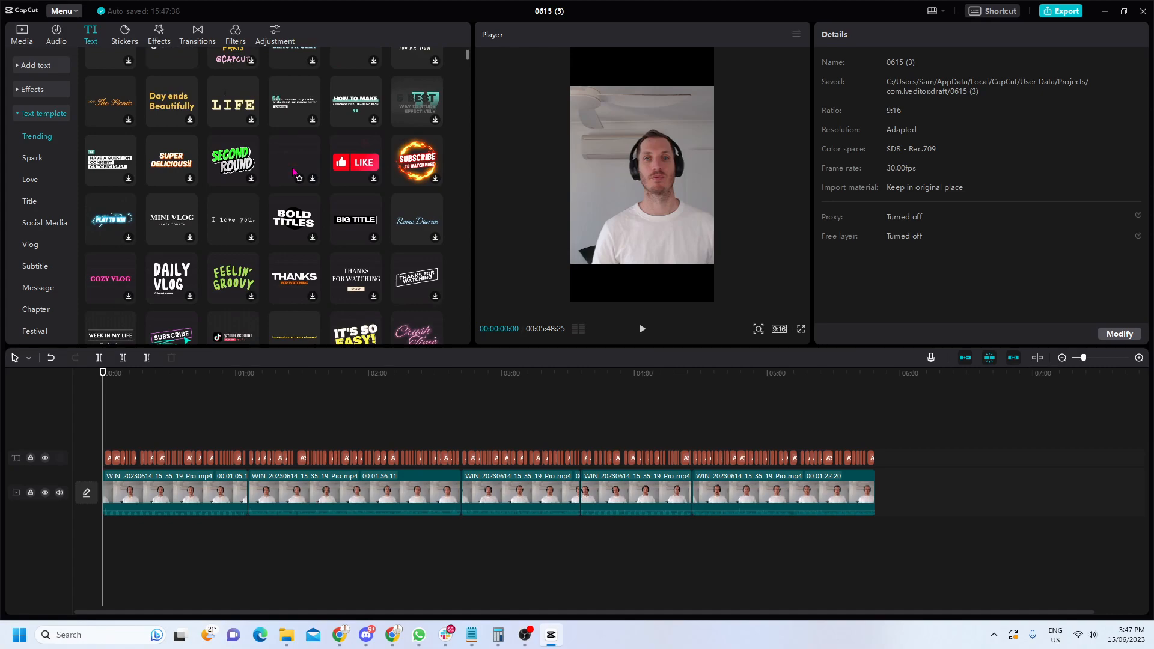
{"action": "scroll", "coordinate": [294, 172], "scroll_direction": "down", "scroll_amount": 2}
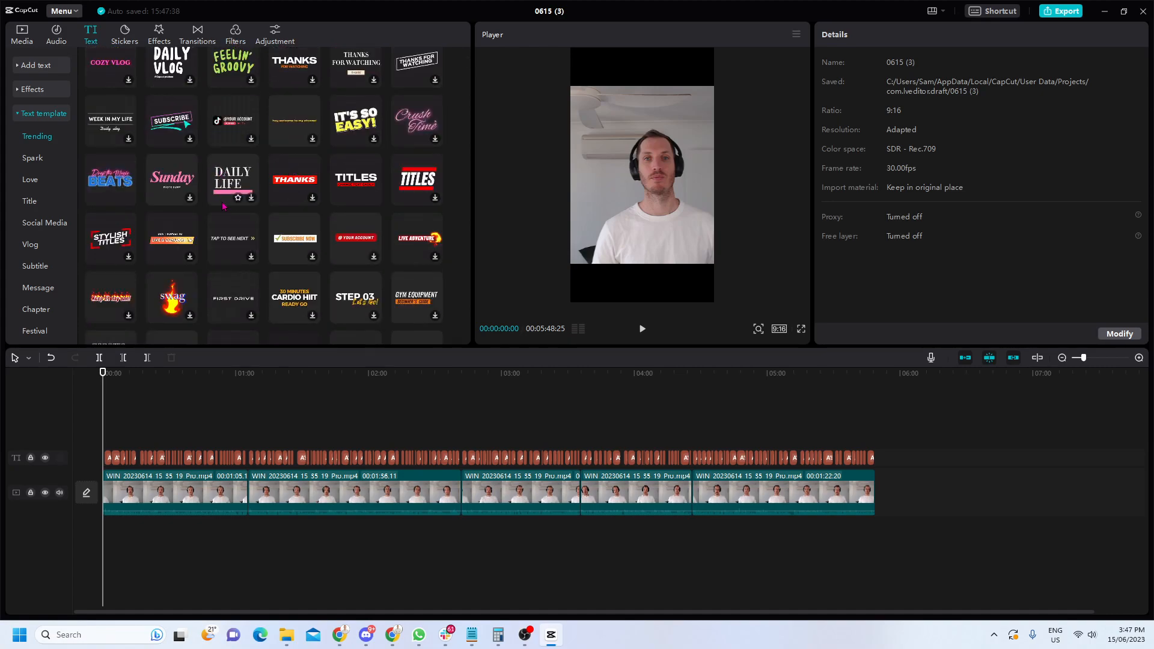
{"action": "mouse_move", "coordinate": [364, 178]}
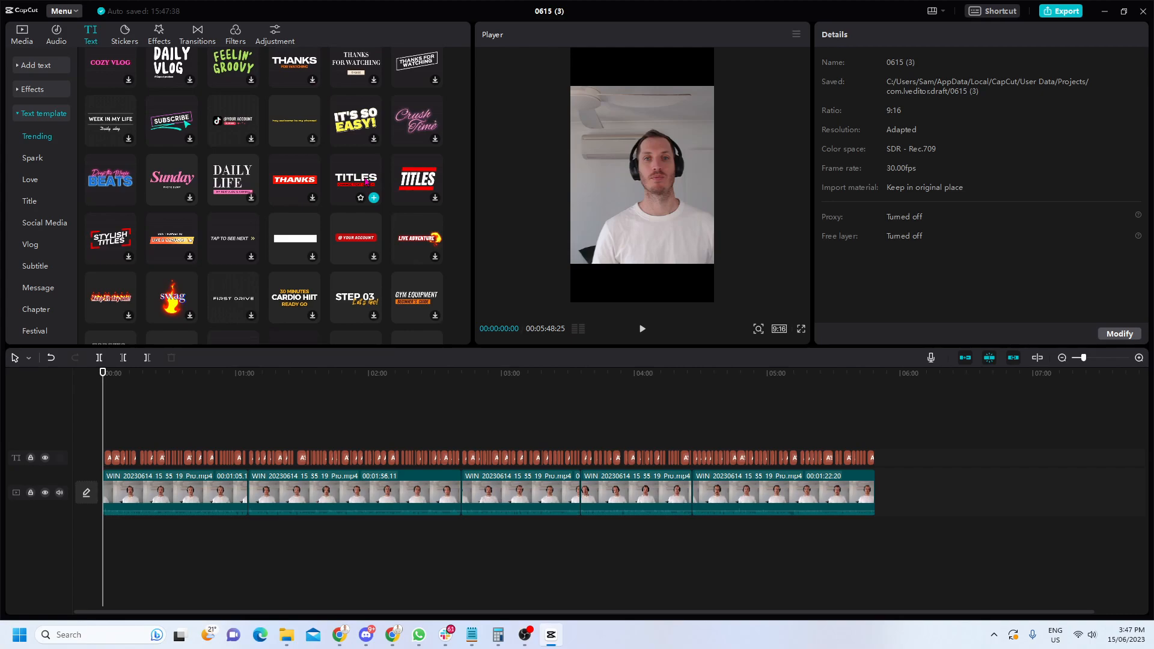
{"action": "left_click", "coordinate": [366, 181]}
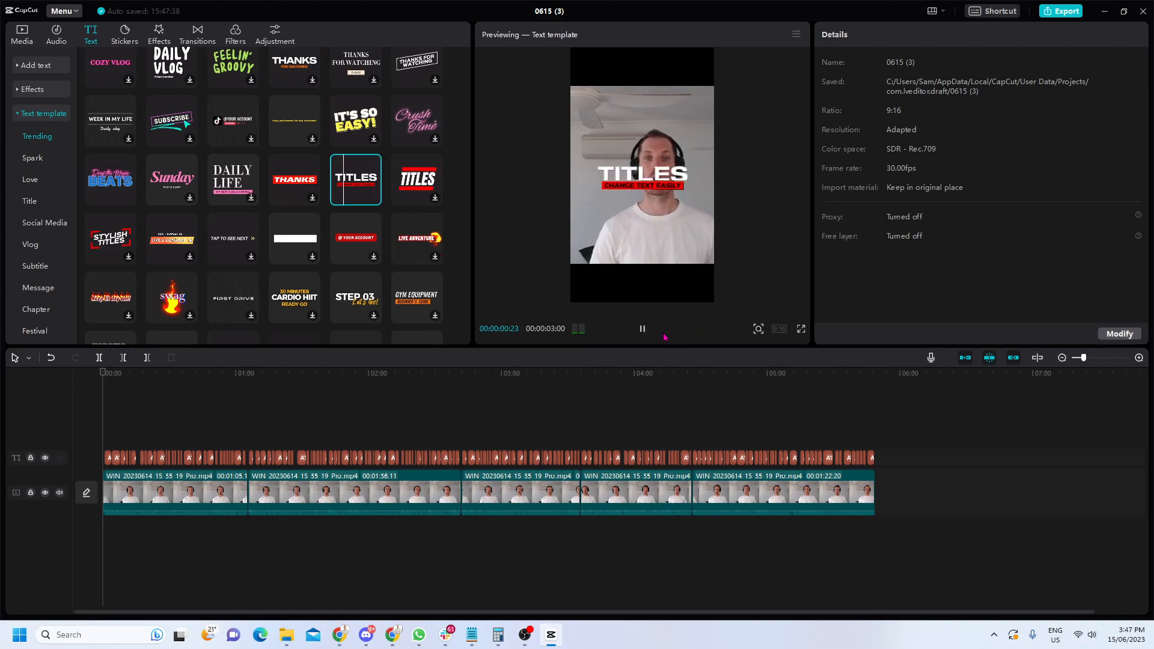
{"action": "left_click", "coordinate": [642, 329]}
{"action": "mouse_move", "coordinate": [374, 198]}
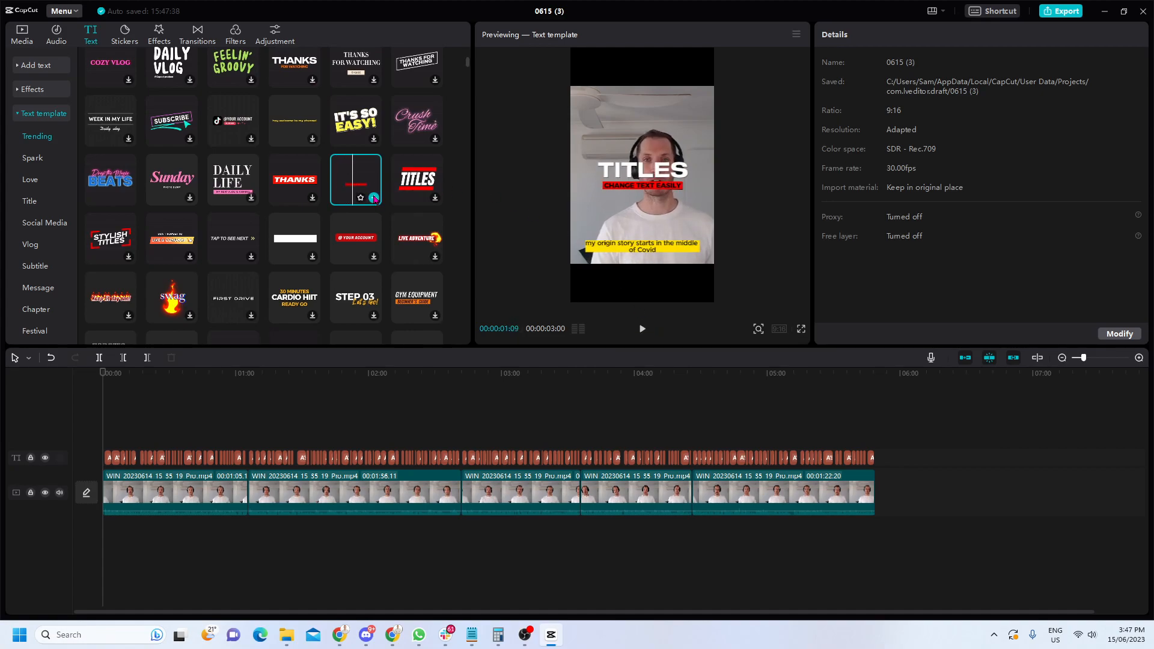
{"action": "left_click", "coordinate": [374, 198]}
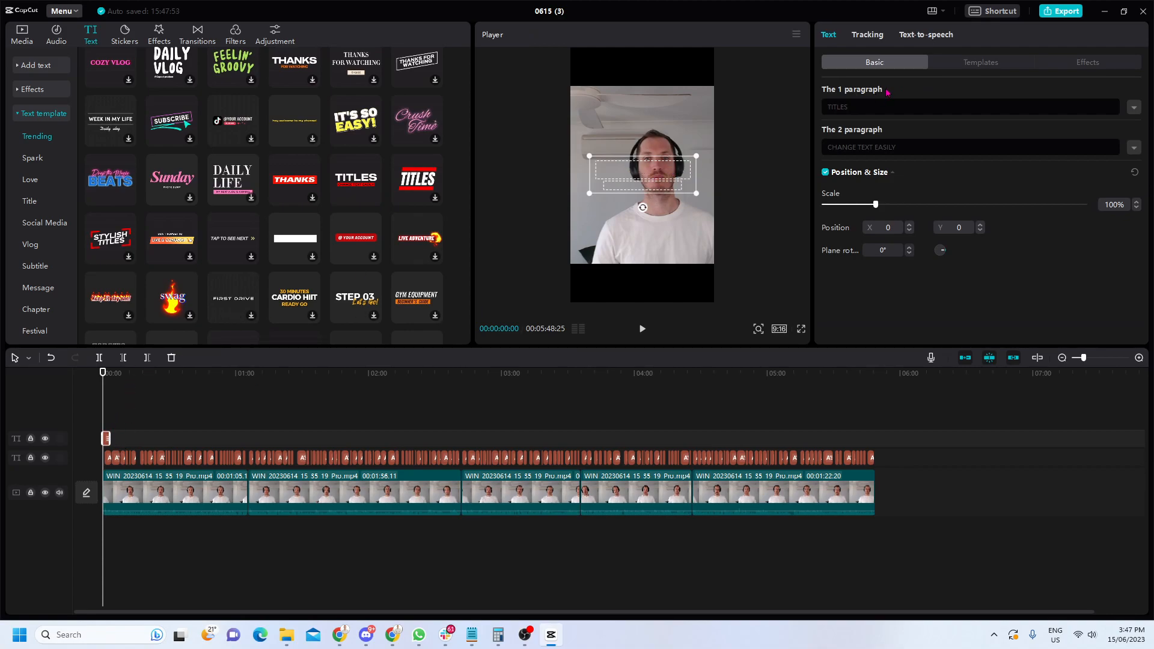
- Set the template's first paragraph to "Tourism Tribe" and its second paragraph to "Business Orgin Story?"
{"action": "left_click", "coordinate": [857, 101]}
{"action": "type", "text": "Tourism Tribe"}
{"action": "left_click", "coordinate": [860, 148]}
{"action": "key", "text": "ctrl+a"}
{"action": "type", "text": "Business Orgin Story?"}
- Lengthen the template title's clip on the timeline and move the first video clip in the frame to X 95, Y 276
{"action": "left_click", "coordinate": [110, 438]}
{"action": "left_click_drag", "start_coordinate": [111, 438], "coordinate": [120, 438]}
{"action": "left_click_drag", "start_coordinate": [631, 171], "coordinate": [638, 154]}
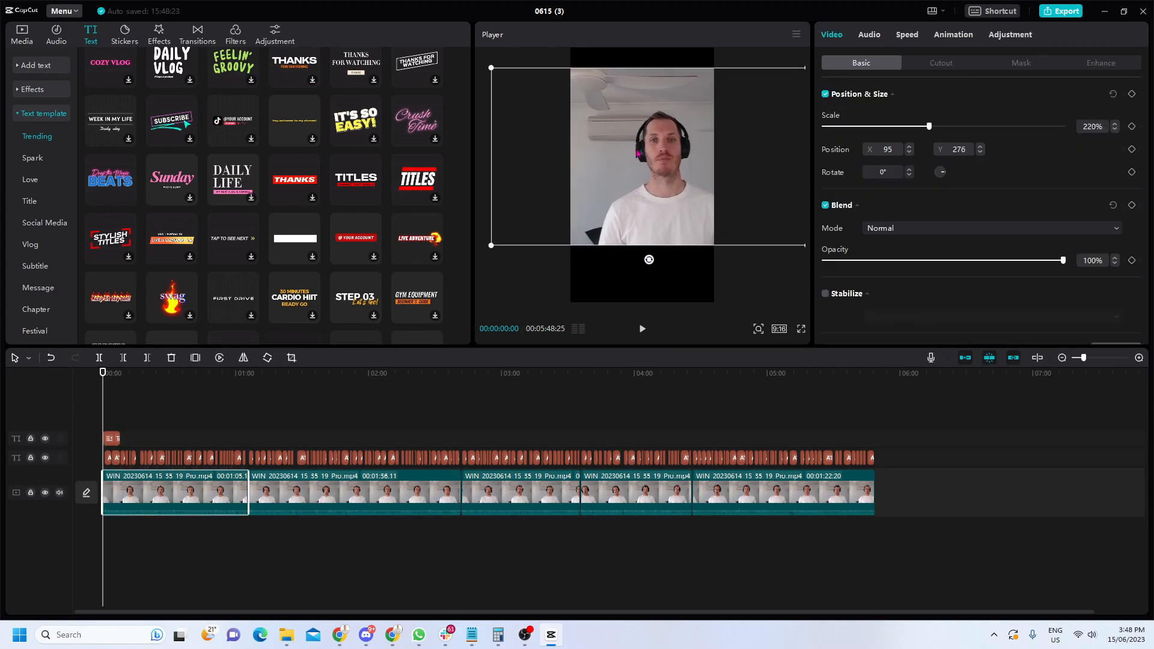
- Undo the first video clip's repositioning in the frame, try another placement for it, and undo that as well
{"action": "key", "text": "ctrl+z"}
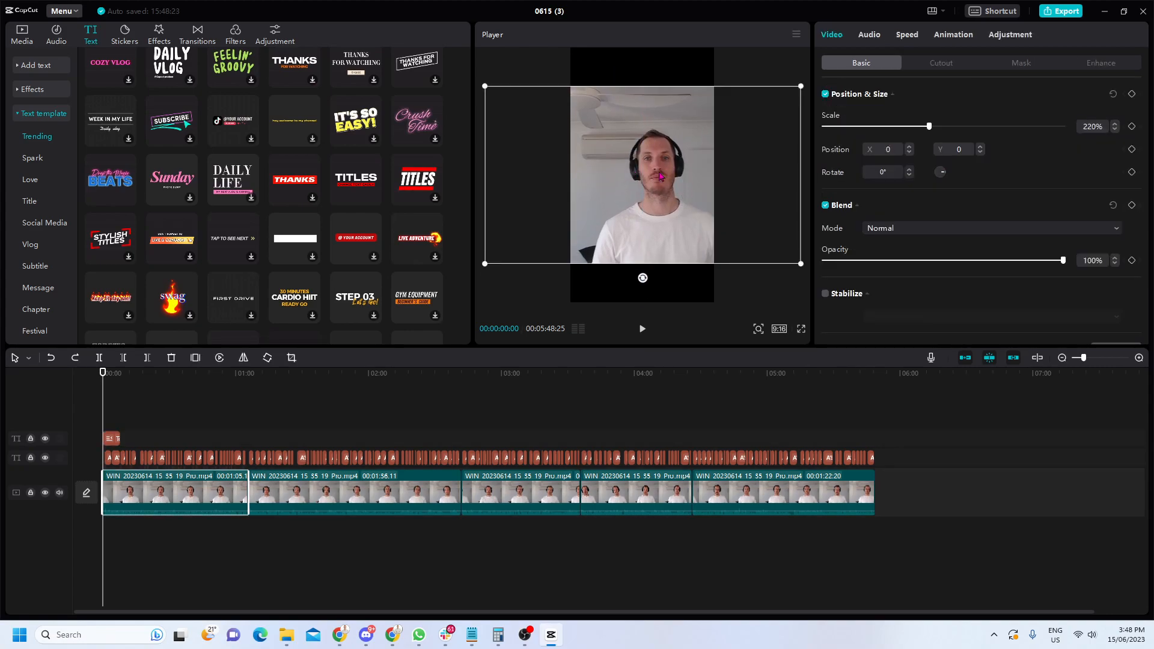
{"action": "mouse_move", "coordinate": [661, 177]}
{"action": "left_mouse_down"}
{"action": "mouse_move", "coordinate": [636, 147]}
{"action": "mouse_move", "coordinate": [669, 178]}
{"action": "mouse_move", "coordinate": [656, 146]}
{"action": "mouse_move", "coordinate": [651, 169]}
{"action": "left_mouse_up"}
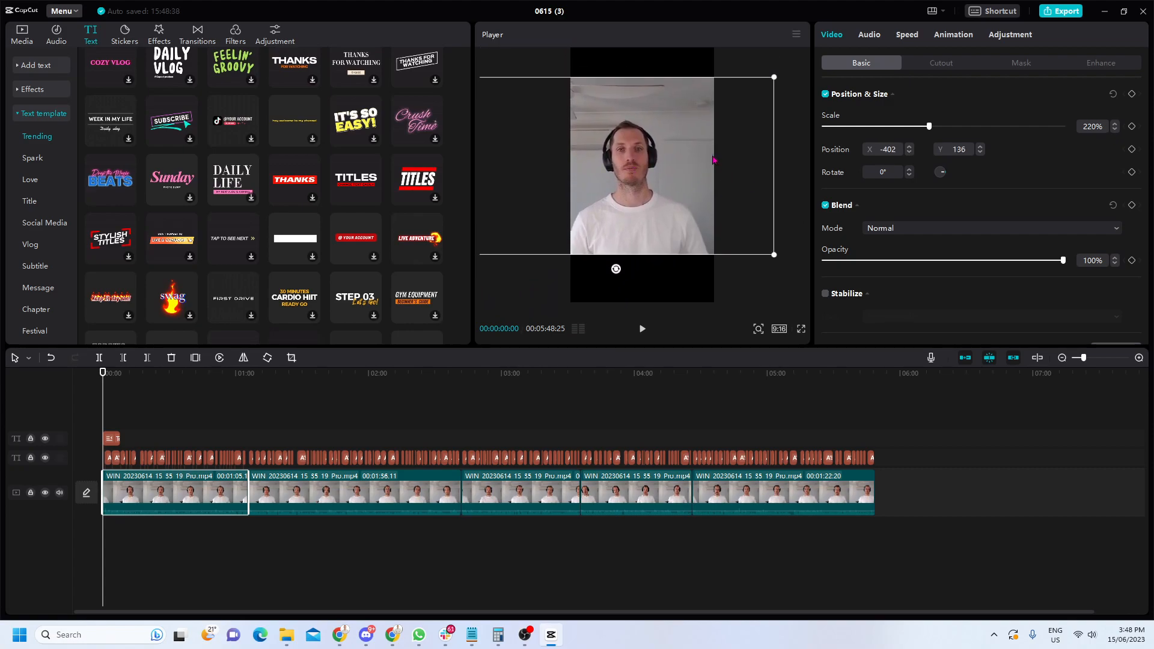
{"action": "key", "text": "ctrl+z"}
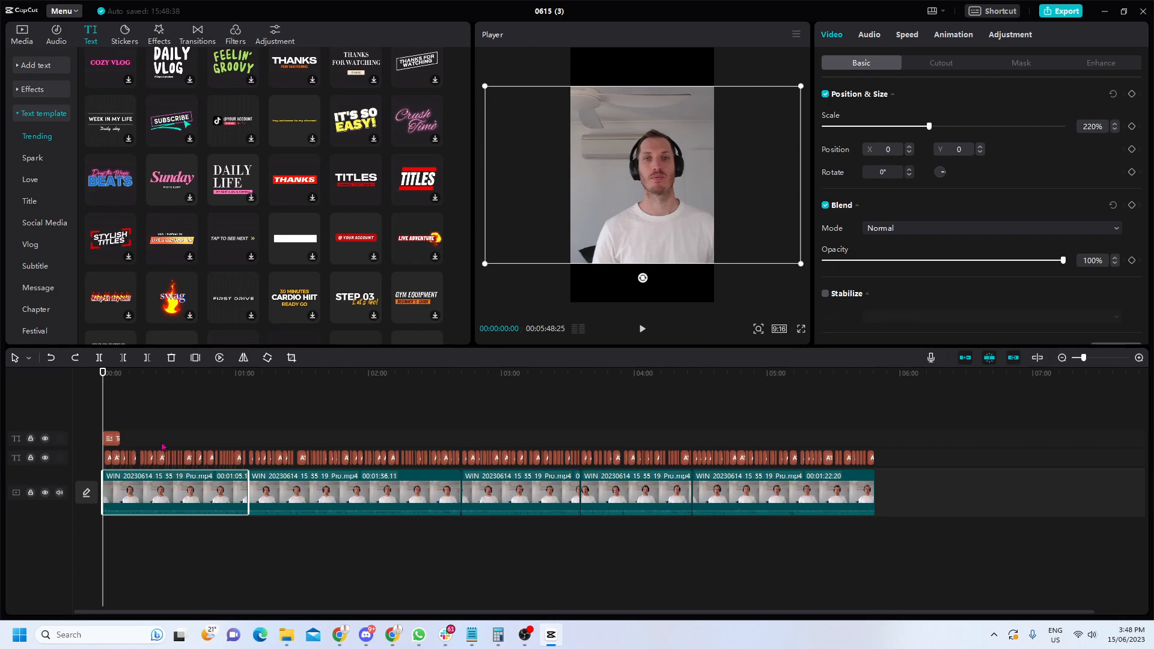
- Move the template title above the speaker's head in the frame, to X -167, Y 1010
{"action": "left_click", "coordinate": [113, 437]}
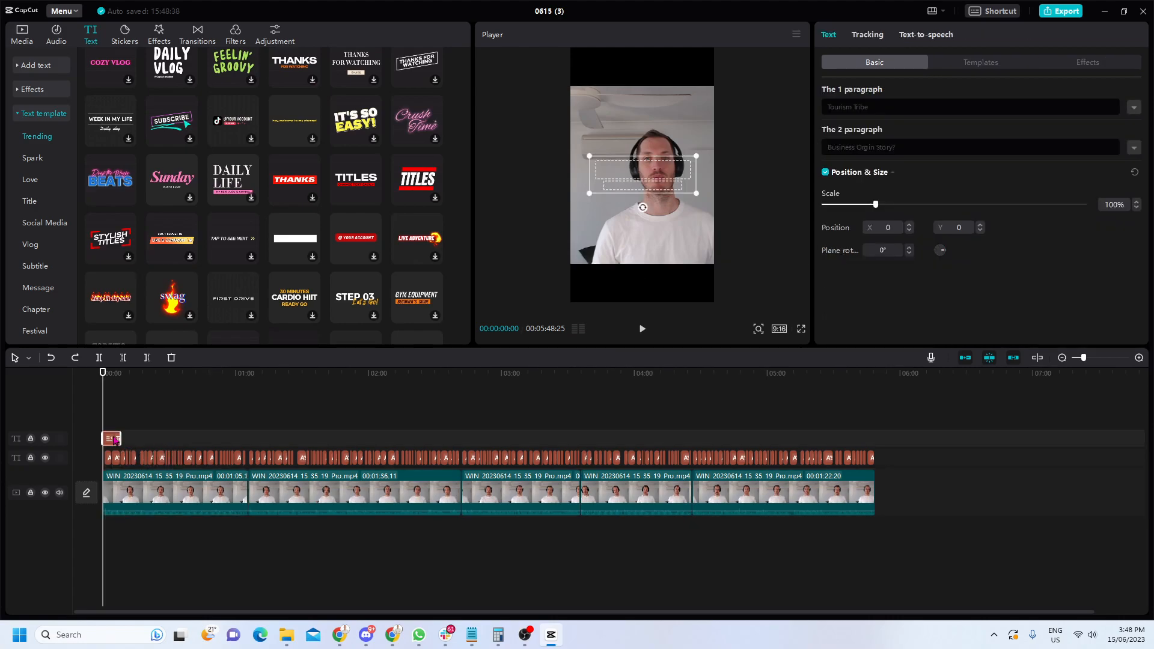
{"action": "left_click_drag", "start_coordinate": [673, 172], "coordinate": [660, 111]}
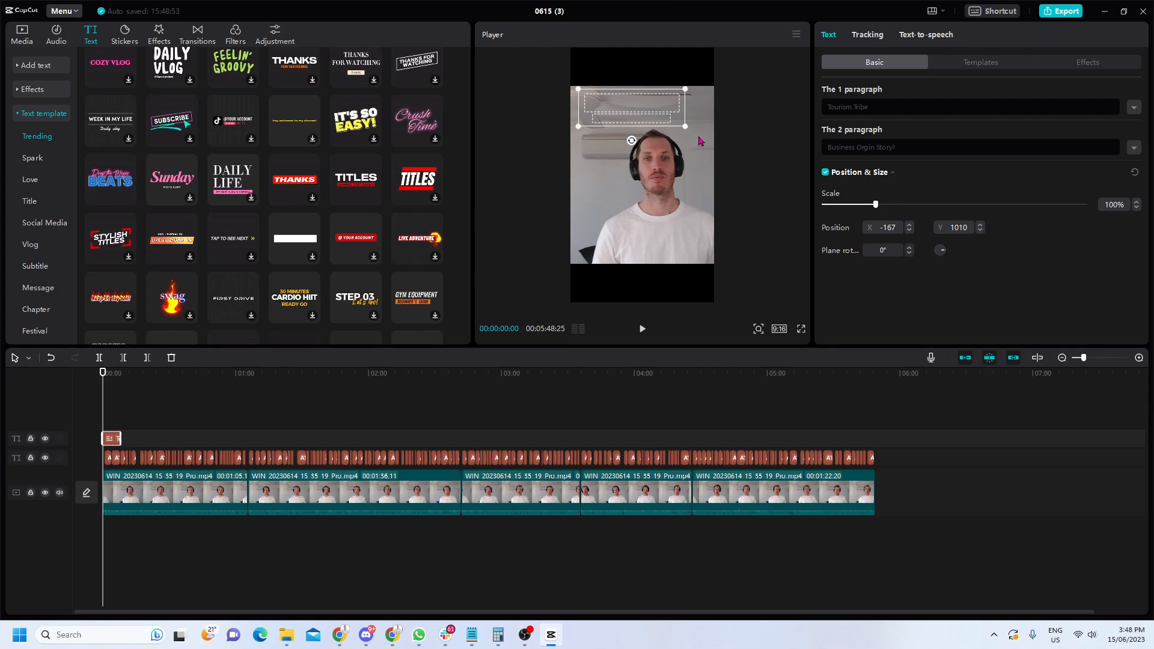
- Play the video's opening from the start to check the title's animation and placement
{"action": "key", "text": "space"}
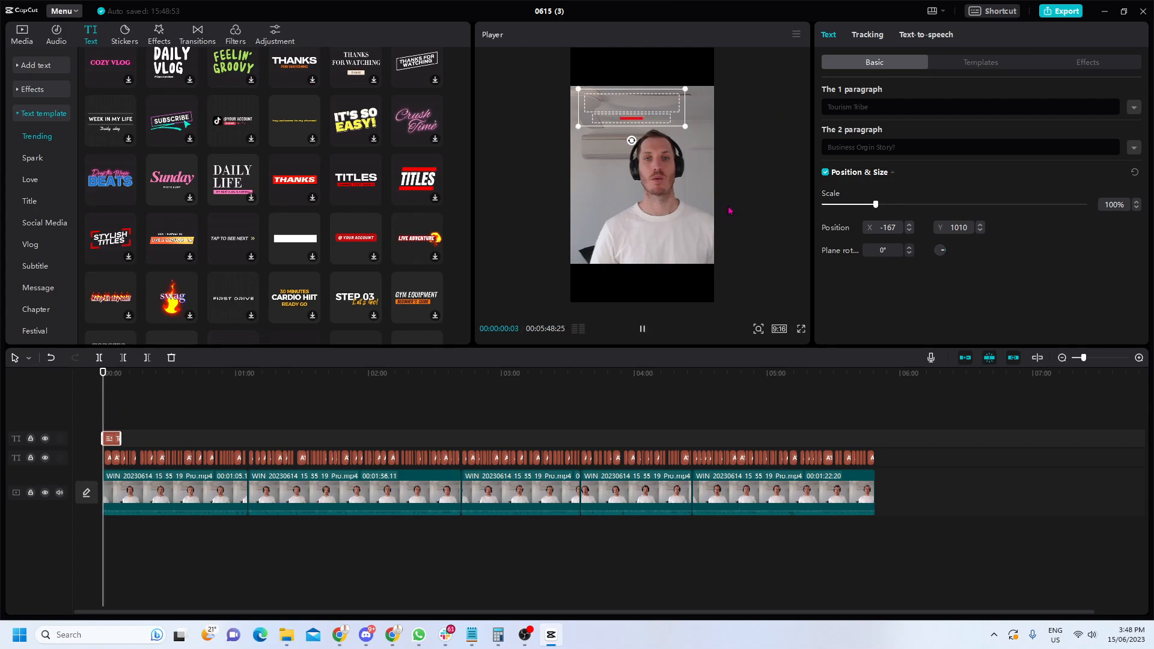
{"action": "left_click", "coordinate": [750, 184]}
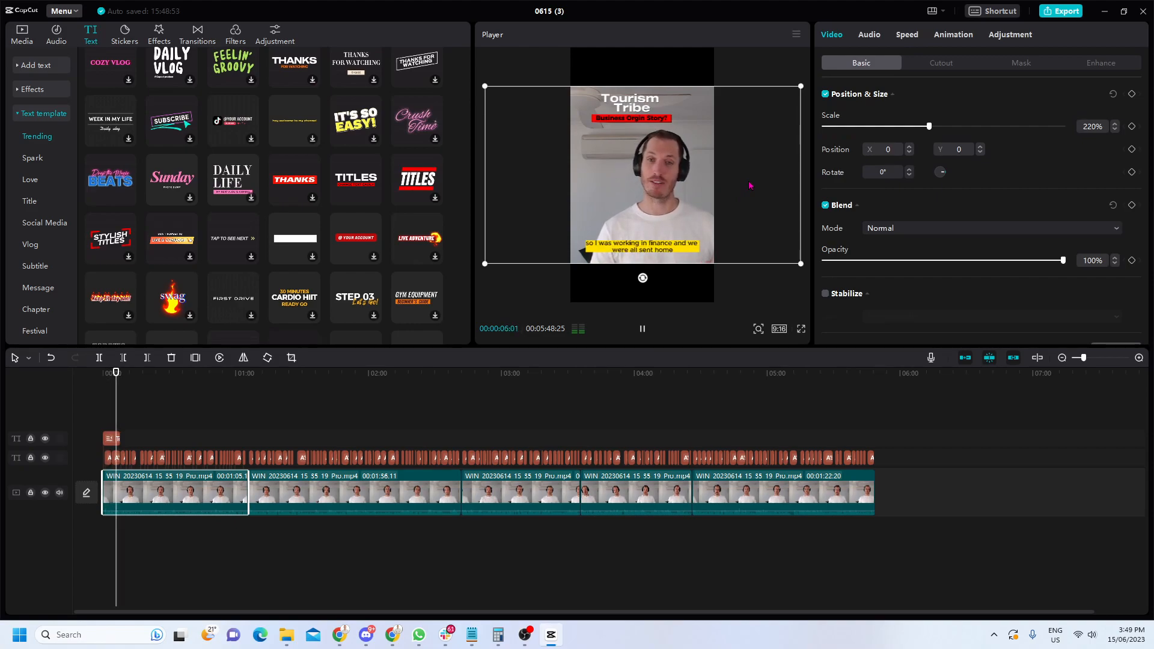
{"action": "key", "text": "space"}
{"action": "key", "text": "space"}
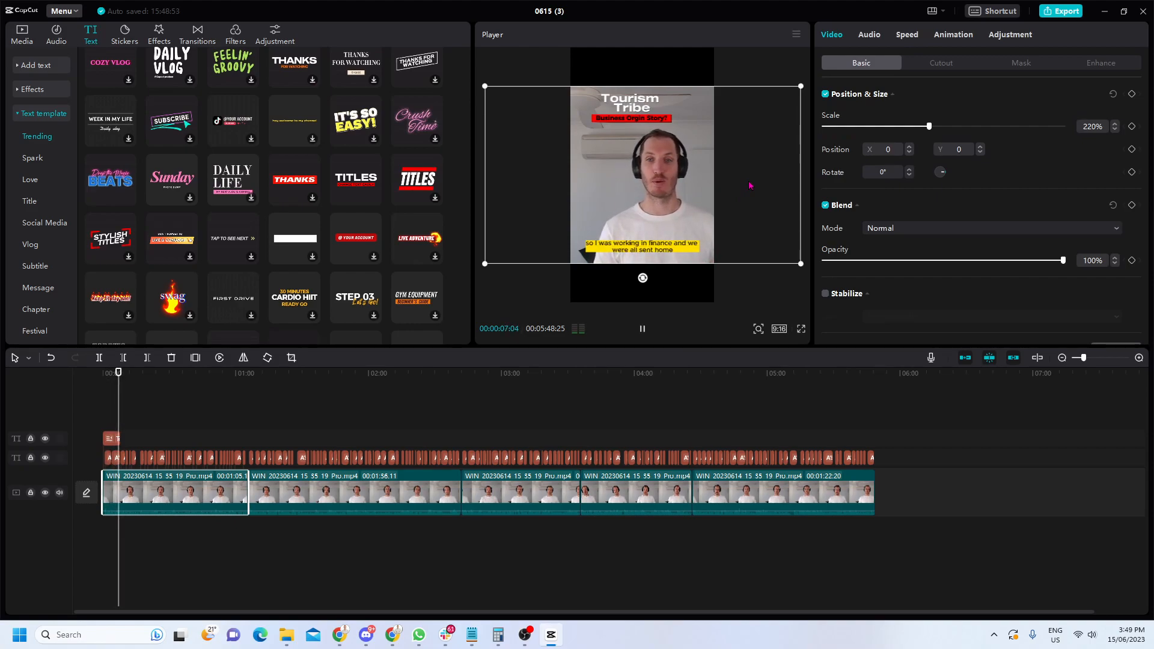
{"action": "key", "text": "space"}
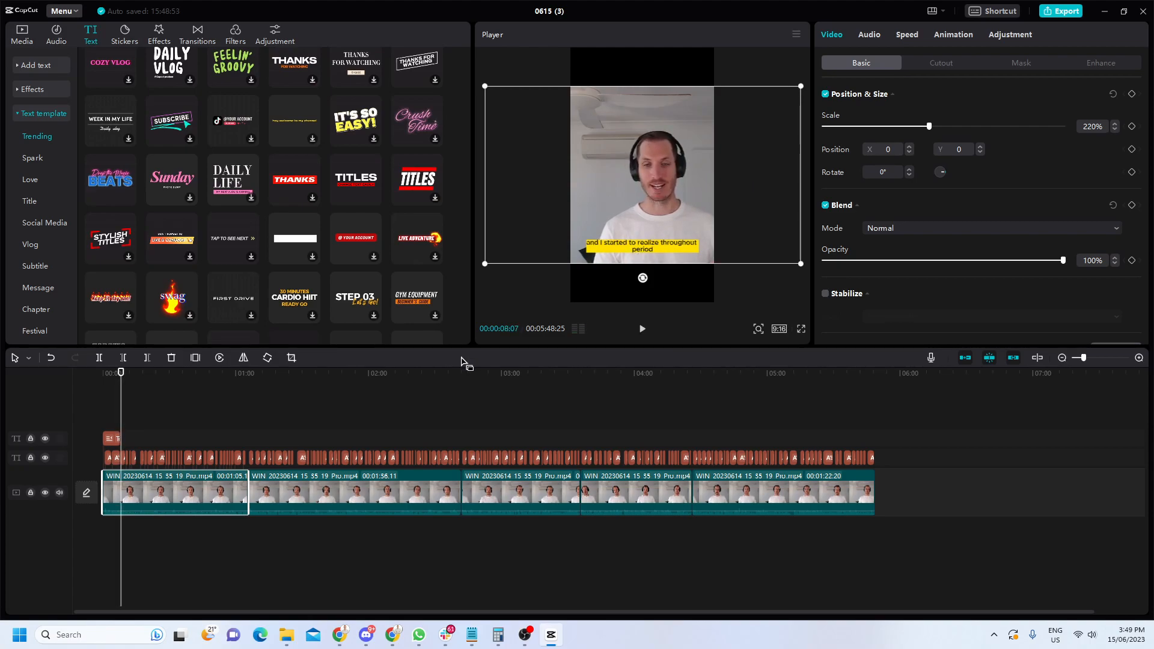
{"action": "left_click_drag", "start_coordinate": [122, 417], "coordinate": [102, 413]}
{"action": "key", "text": "space"}
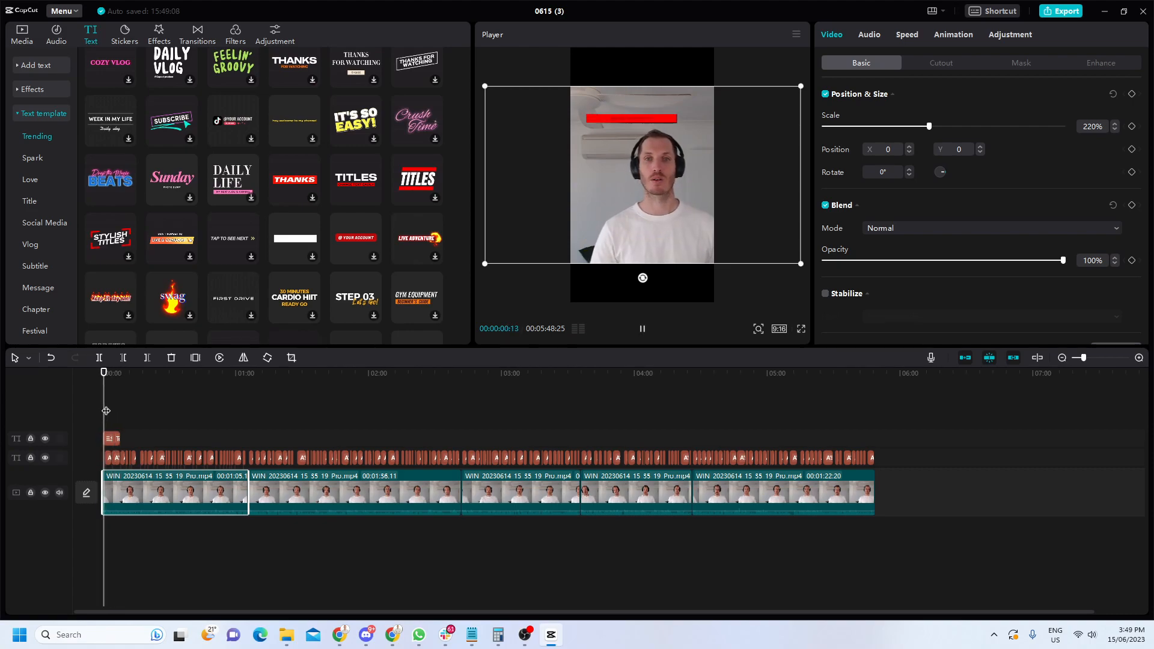
{"action": "key", "text": "space"}
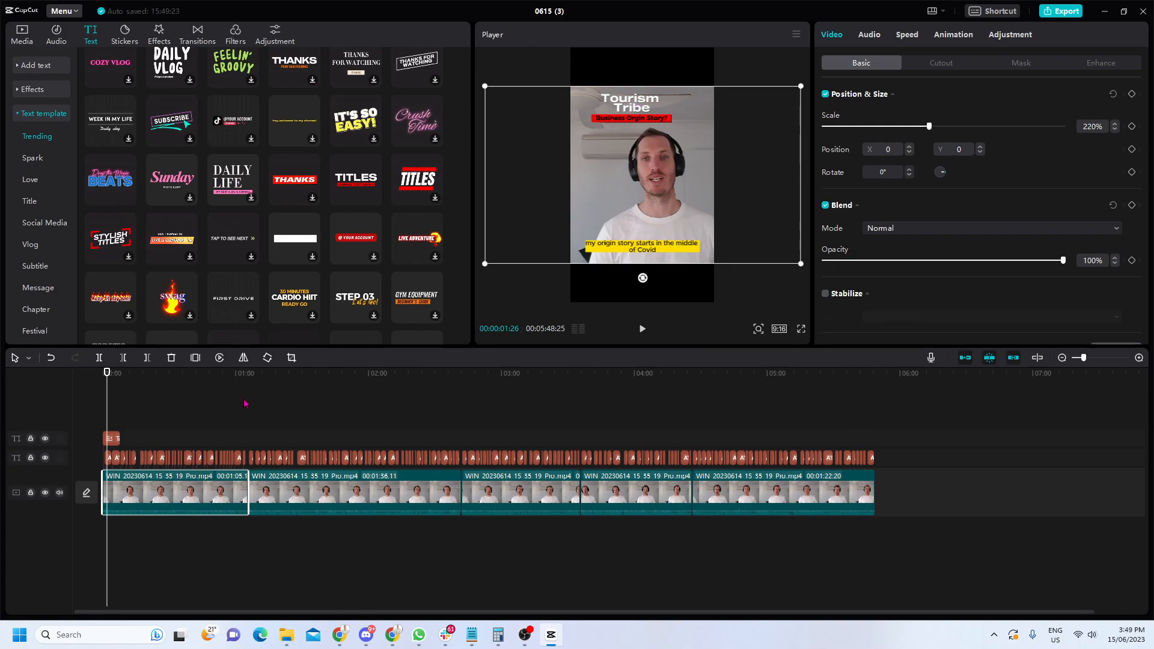
- Copy the opening title clip, paste it, and place the copy at the start of the second video clip
{"action": "left_click", "coordinate": [114, 439]}
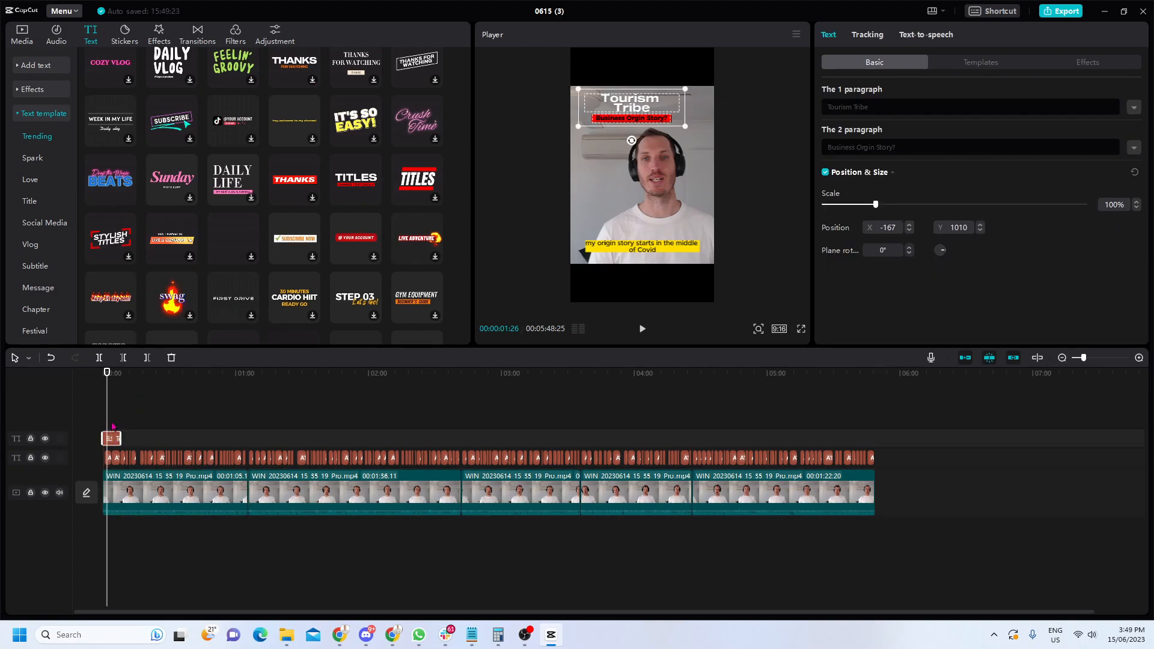
{"action": "right_click", "coordinate": [114, 439]}
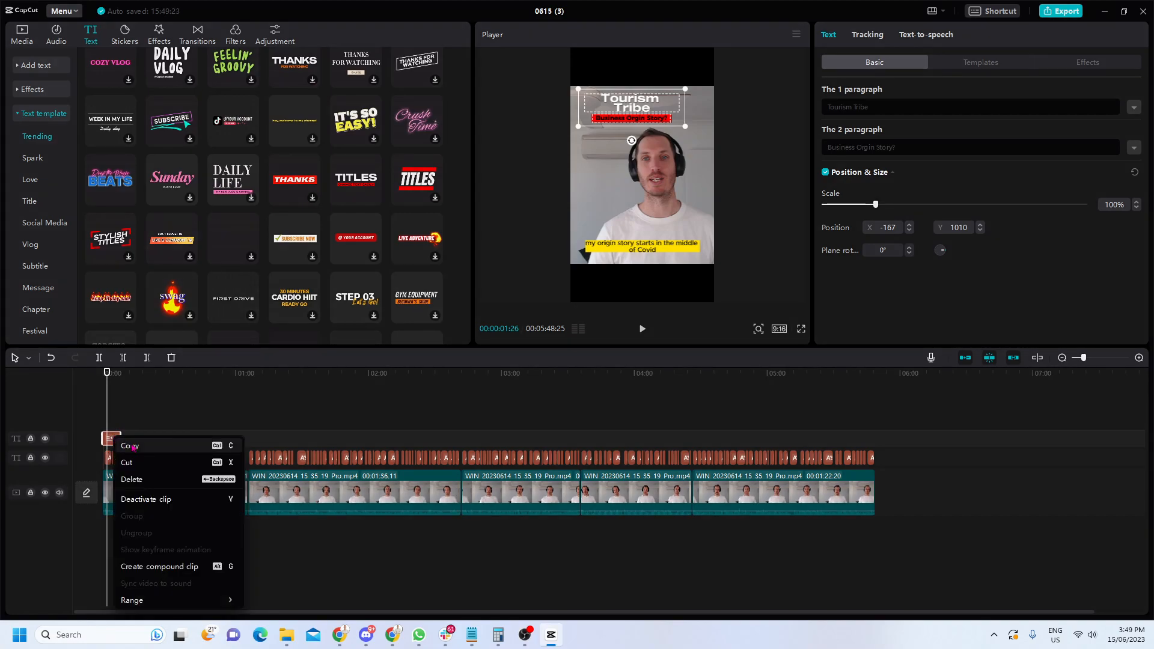
{"action": "left_click", "coordinate": [132, 446]}
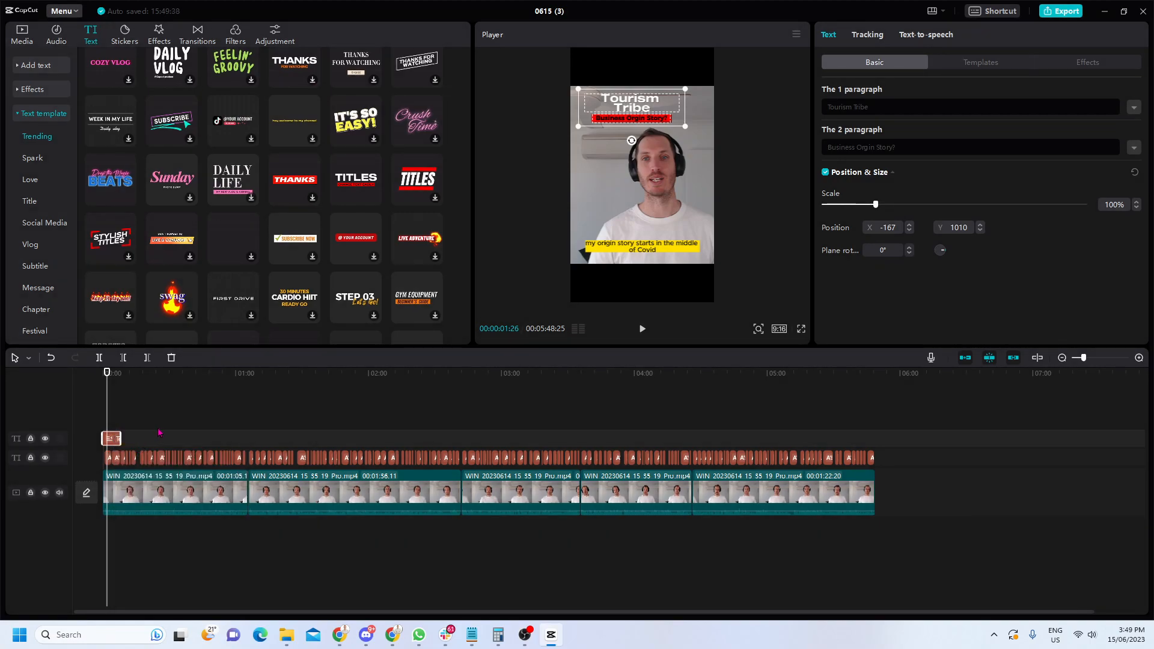
{"action": "right_click", "coordinate": [198, 443]}
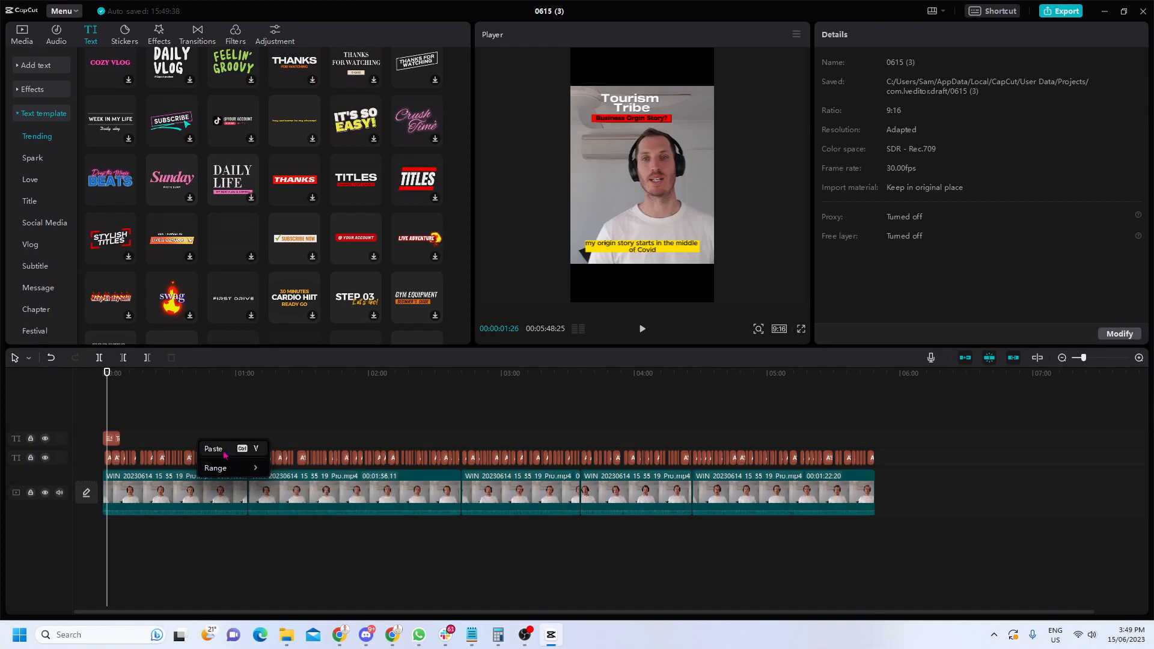
{"action": "left_click", "coordinate": [214, 449]}
{"action": "left_click_drag", "start_coordinate": [122, 424], "coordinate": [264, 440]}
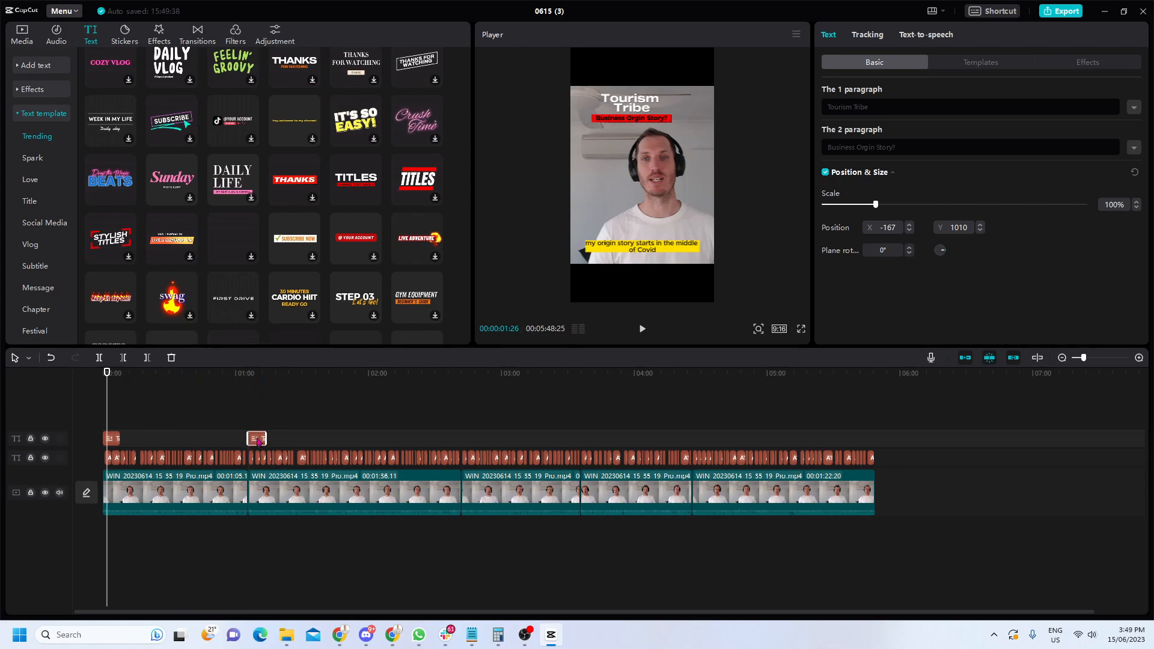
- Select the copied title at the start of the second video clip and play that section to check its topic
{"action": "left_click", "coordinate": [293, 488]}
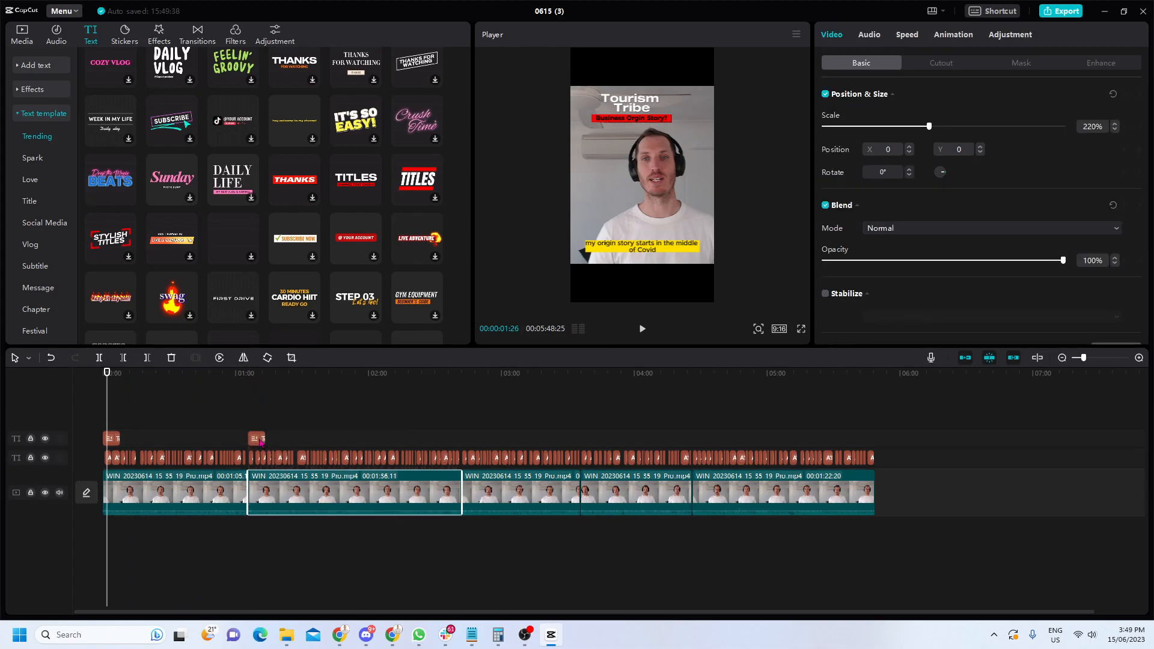
{"action": "left_click", "coordinate": [263, 438]}
{"action": "left_click", "coordinate": [643, 116]}
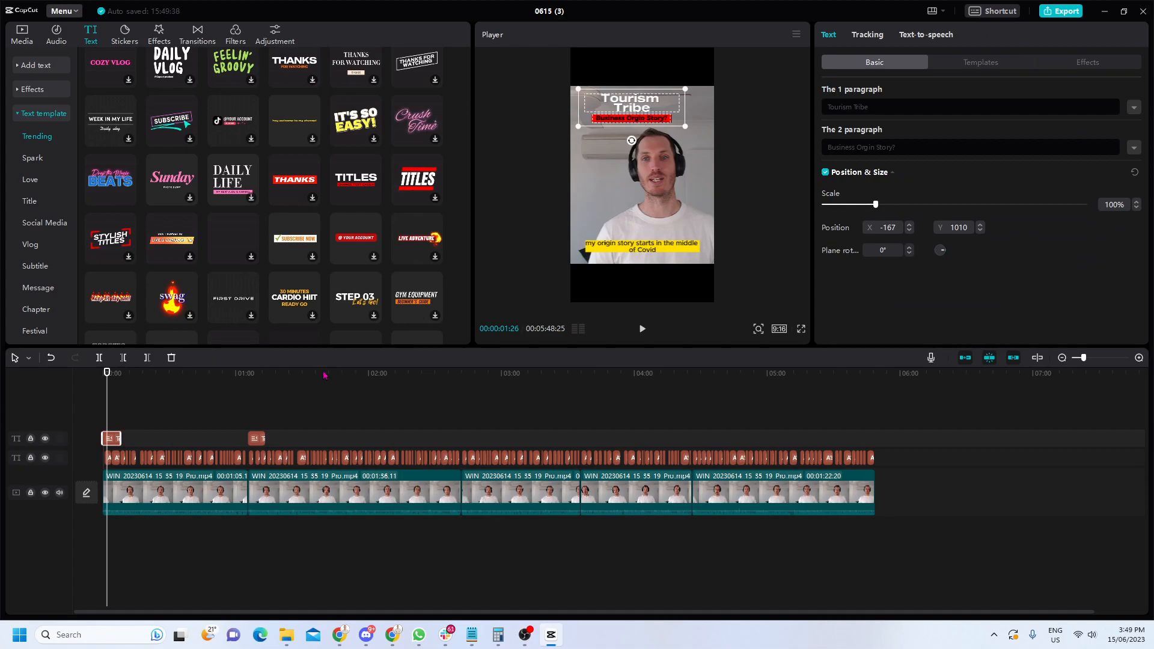
{"action": "left_click", "coordinate": [262, 440]}
{"action": "left_click_drag", "start_coordinate": [107, 412], "coordinate": [254, 410]}
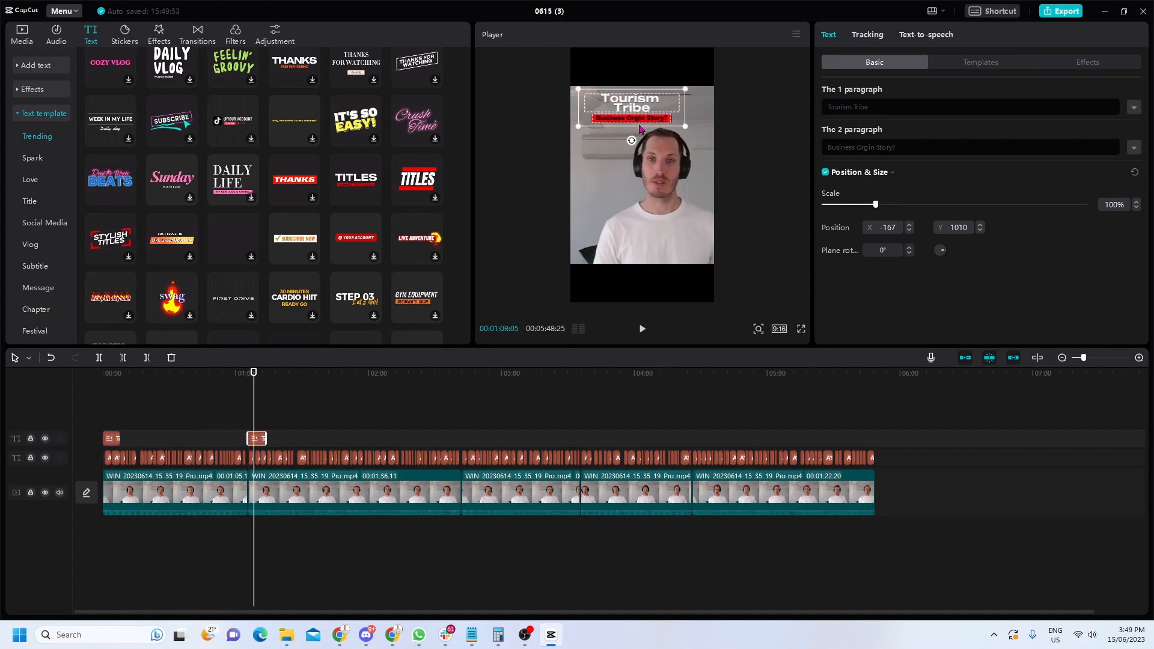
{"action": "left_click", "coordinate": [909, 149]}
{"action": "left_click", "coordinate": [642, 330]}
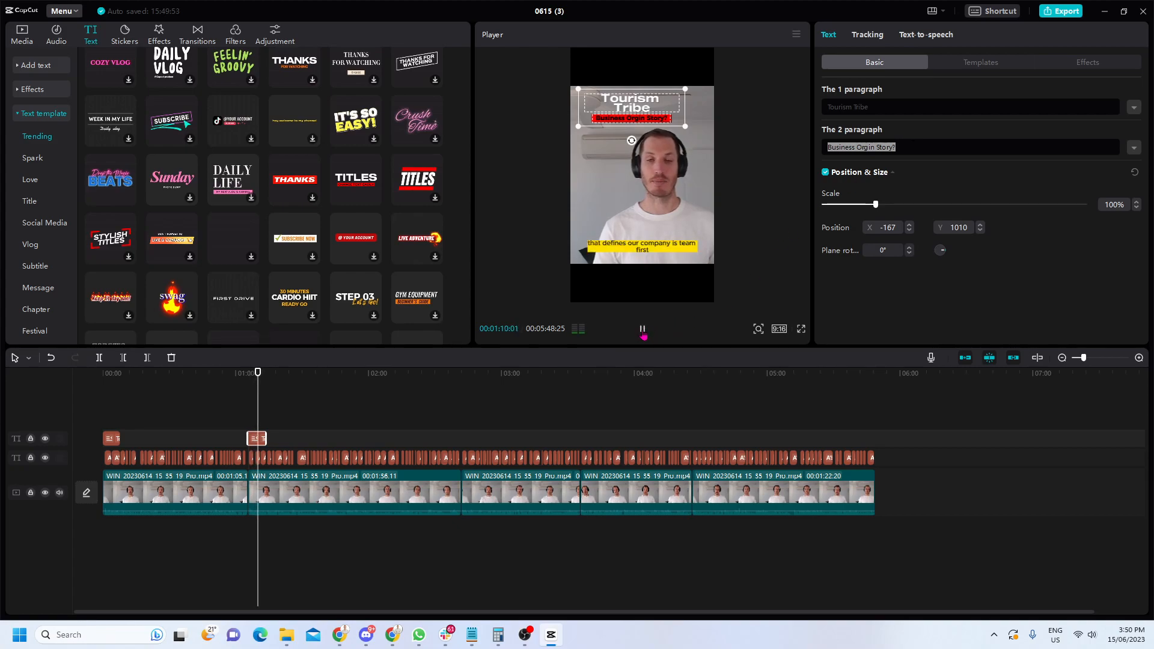
{"action": "left_click", "coordinate": [642, 330]}
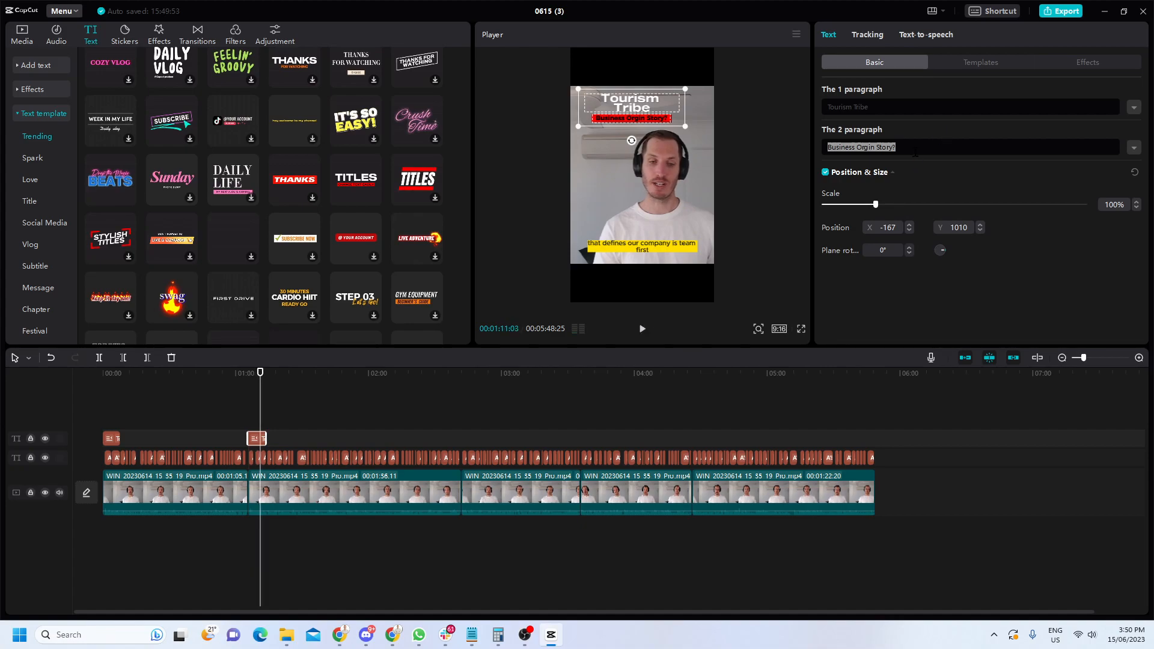
{"action": "key", "text": "BackSpace"}
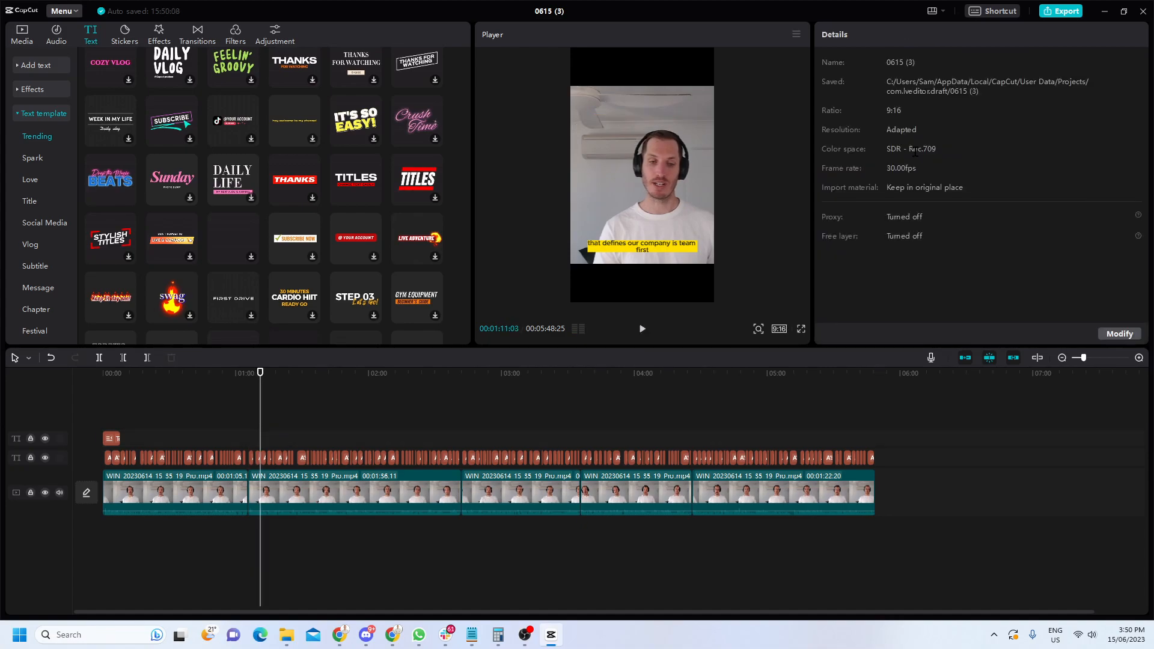
{"action": "key", "text": "o"}
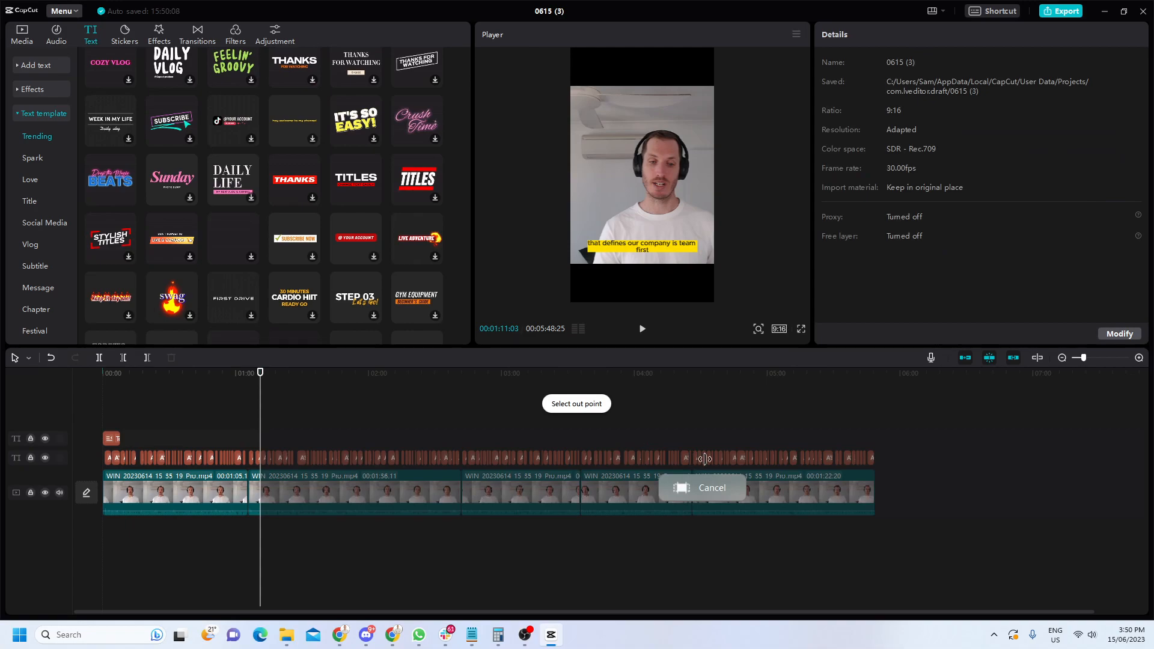
{"action": "left_click", "coordinate": [714, 489]}
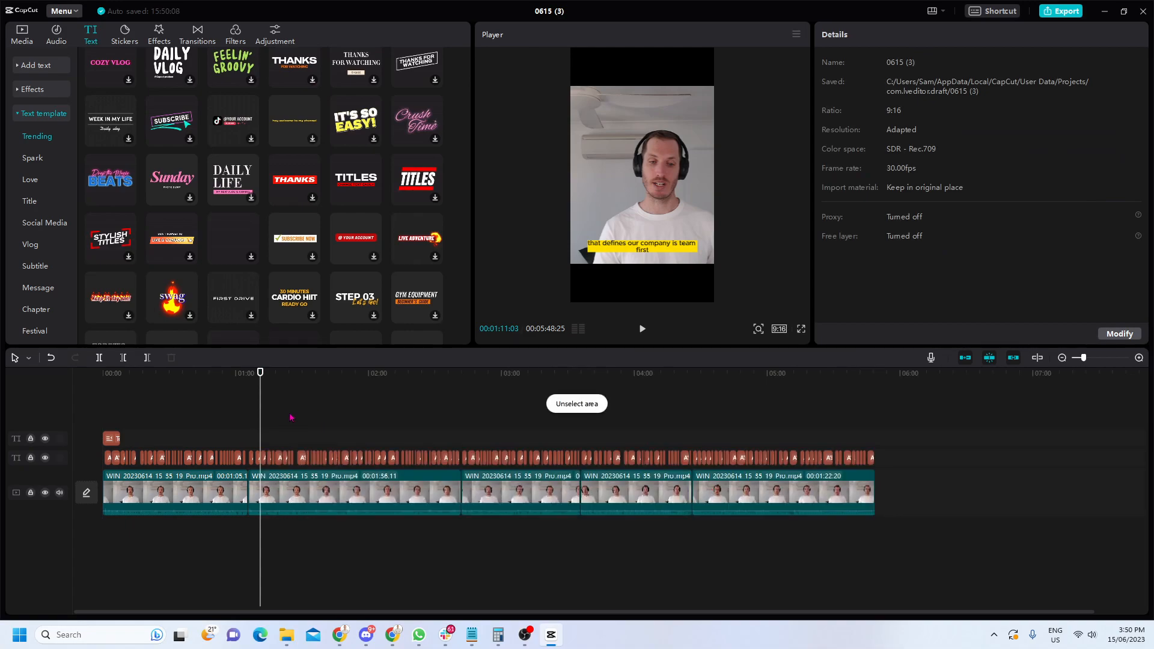
{"action": "left_click", "coordinate": [320, 415]}
{"action": "key", "text": "Up"}
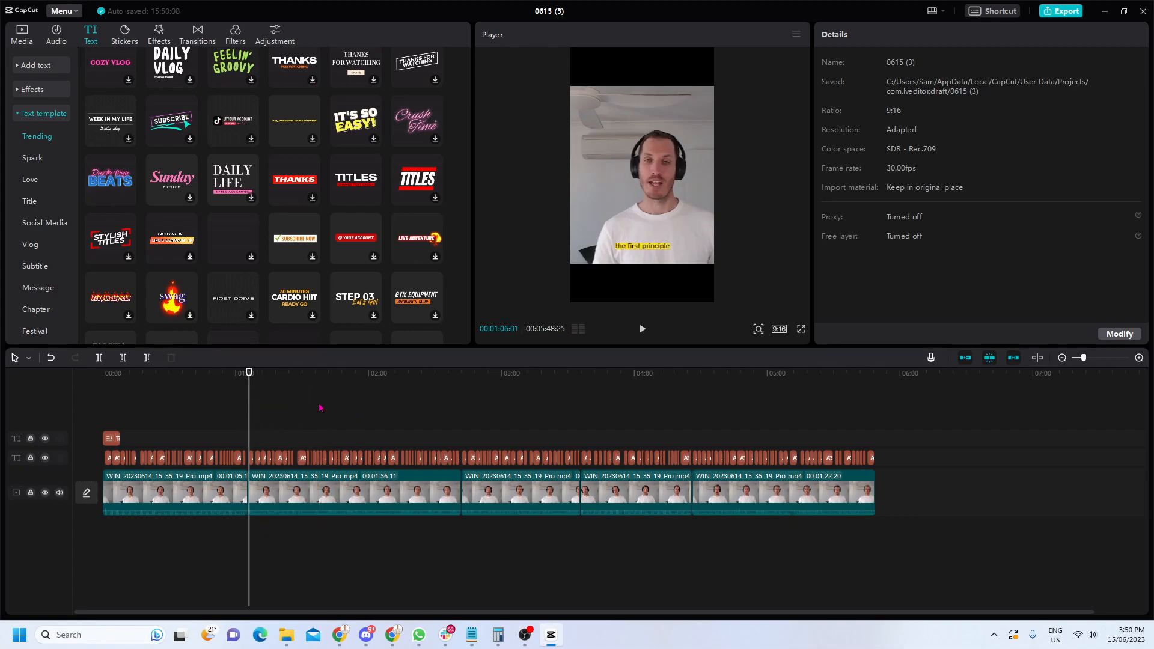
{"action": "key", "text": "ctrl+z"}
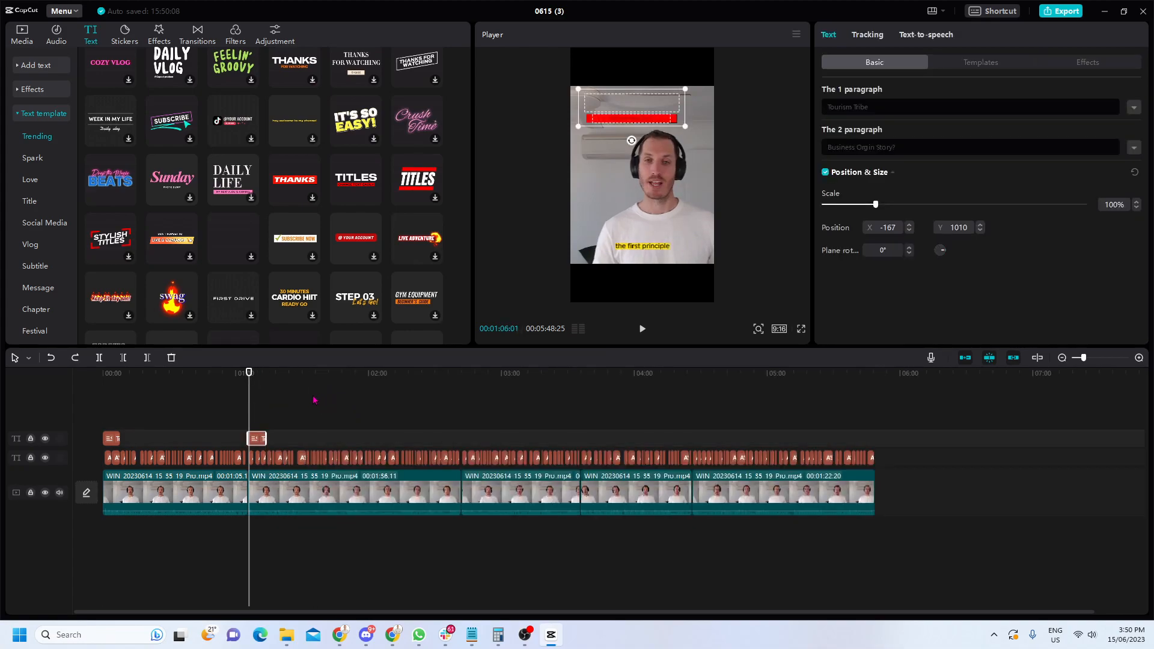
- Set the second paragraph of the title over the second video clip to "Company Values"
{"action": "left_click", "coordinate": [253, 416]}
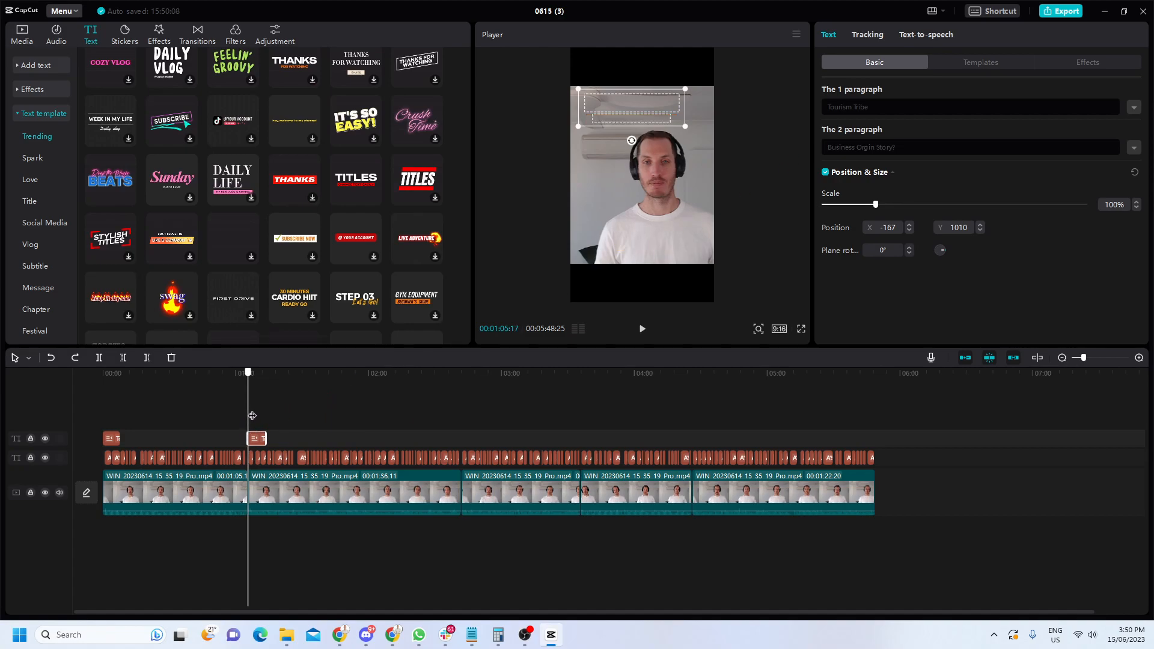
{"action": "left_click", "coordinate": [856, 147]}
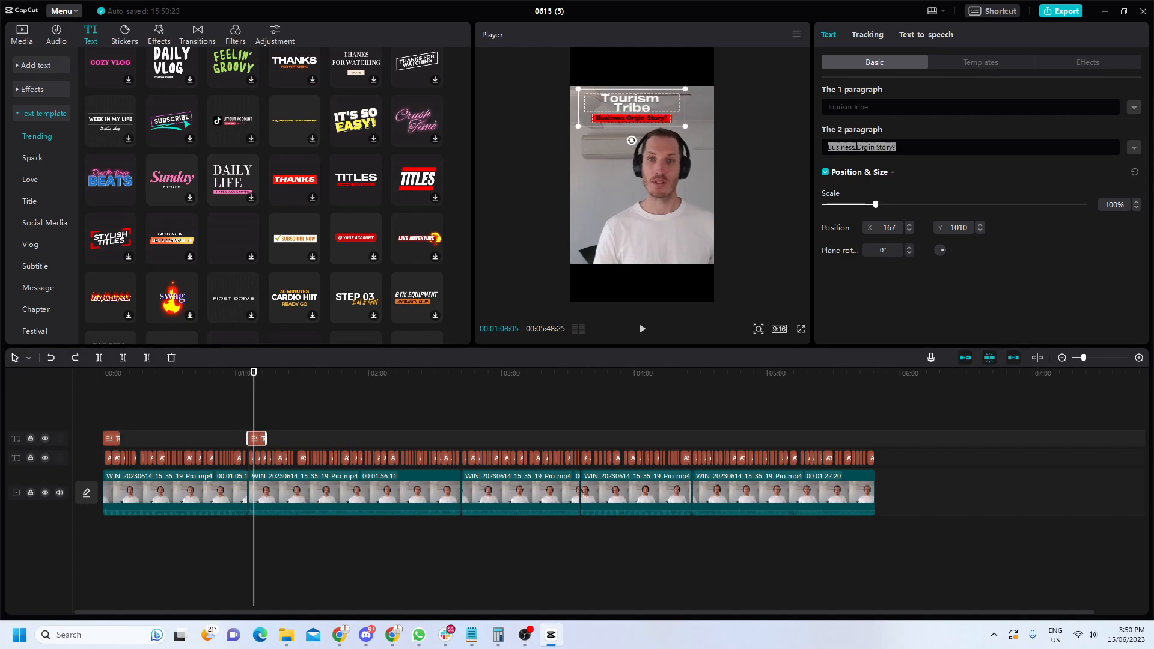
{"action": "type", "text": "Com"}
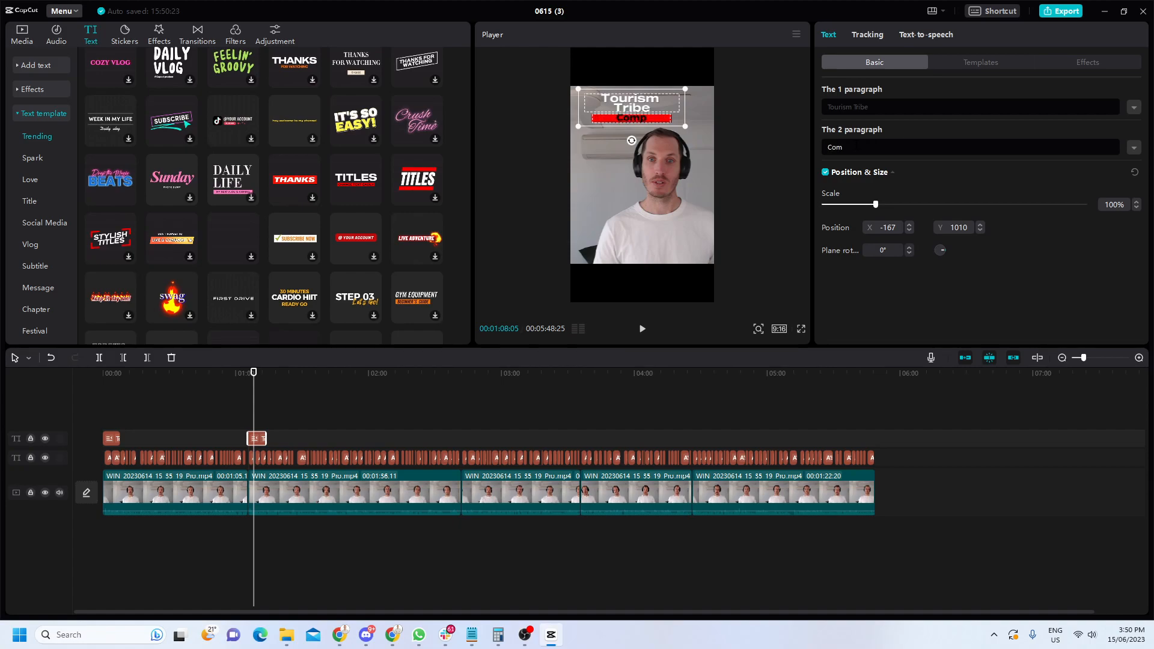
{"action": "type", "text": "pany Values"}
- Copy the "Company Values" title and paste it at the start of the third, fourth and fifth video clips
{"action": "left_click", "coordinate": [259, 440]}
{"action": "left_click_drag", "start_coordinate": [251, 422], "coordinate": [668, 395]}
{"action": "key", "text": "ctrl+v"}
{"action": "key", "text": "ctrl+v"}
{"action": "left_click", "coordinate": [692, 396]}
{"action": "key", "text": "ctrl+v"}
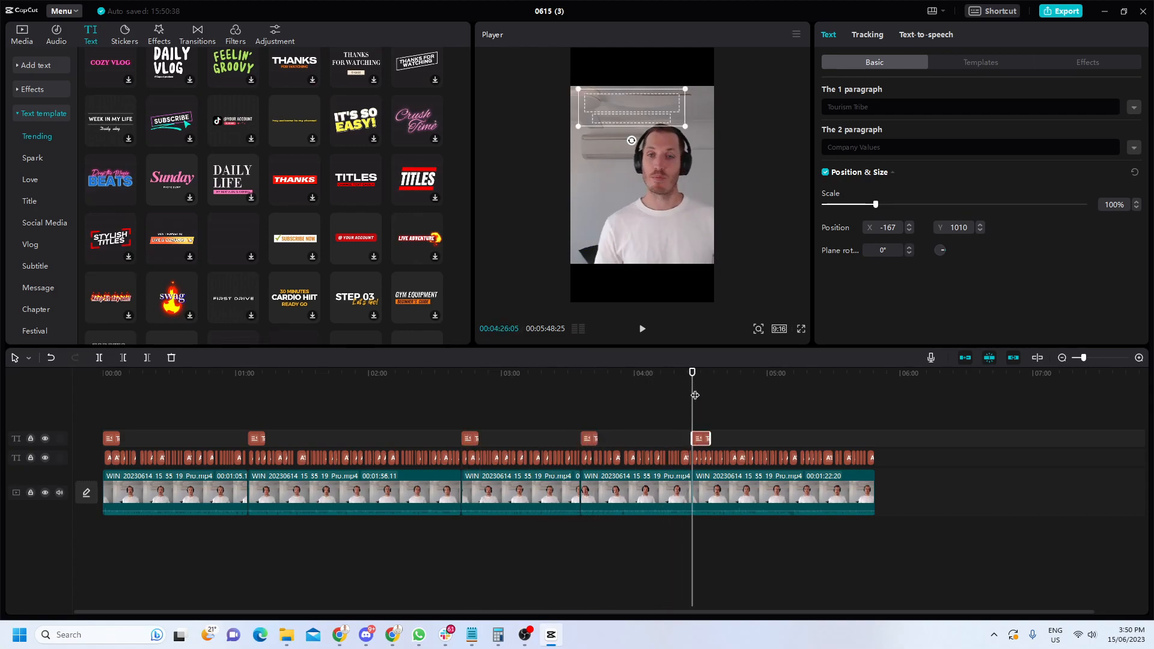
- Select the title at the start of the third video clip and play part of that section to identify its topic
{"action": "left_click", "coordinate": [471, 439]}
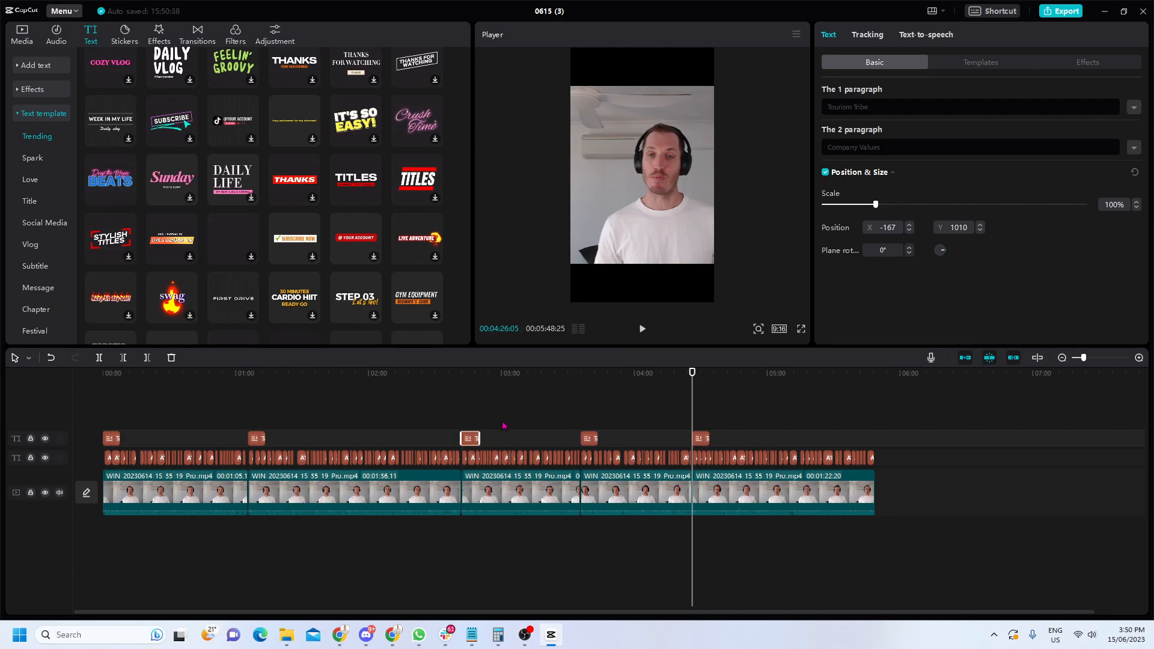
{"action": "left_click_drag", "start_coordinate": [701, 403], "coordinate": [481, 404]}
{"action": "left_click", "coordinate": [642, 329]}
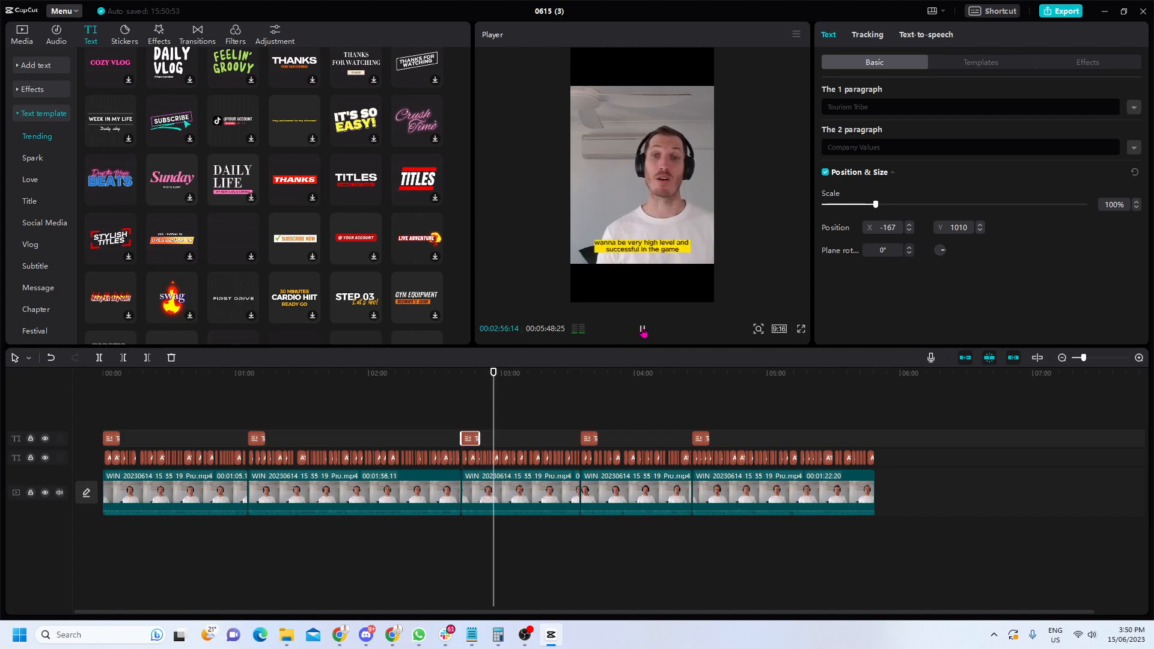
{"action": "left_click", "coordinate": [643, 329]}
- Set the second paragraph of the title at the start of the third video clip to "Difference?"
{"action": "double_click", "coordinate": [869, 147]}
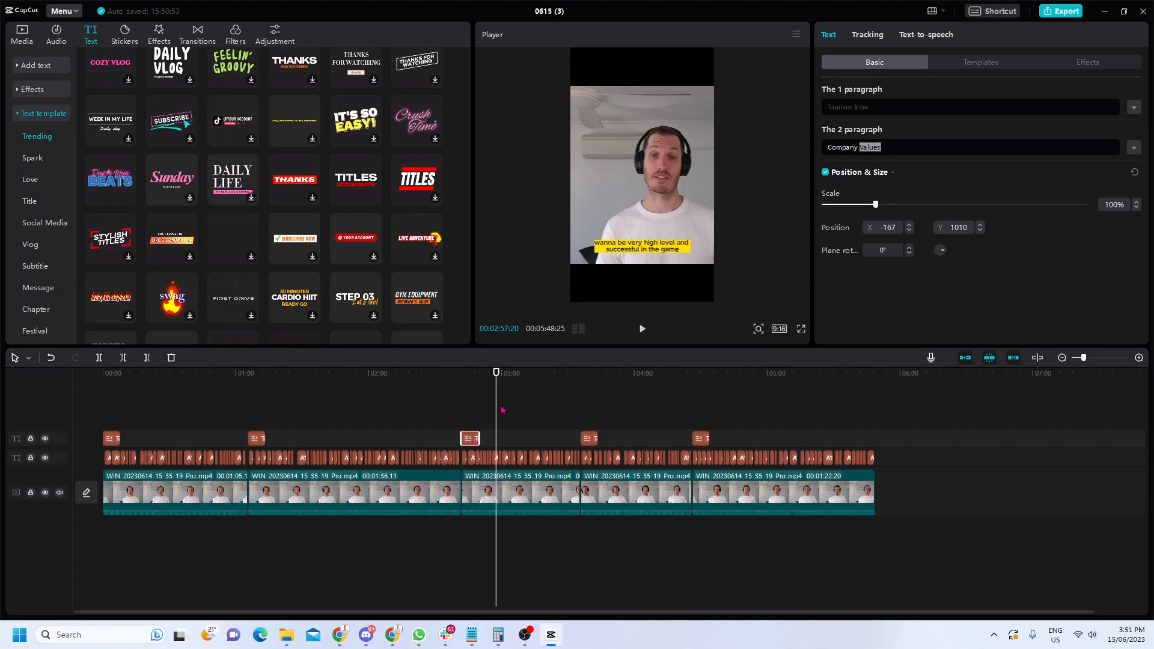
{"action": "left_click", "coordinate": [468, 409]}
{"action": "triple_click", "coordinate": [853, 147]}
{"action": "type", "text": "Difference"}
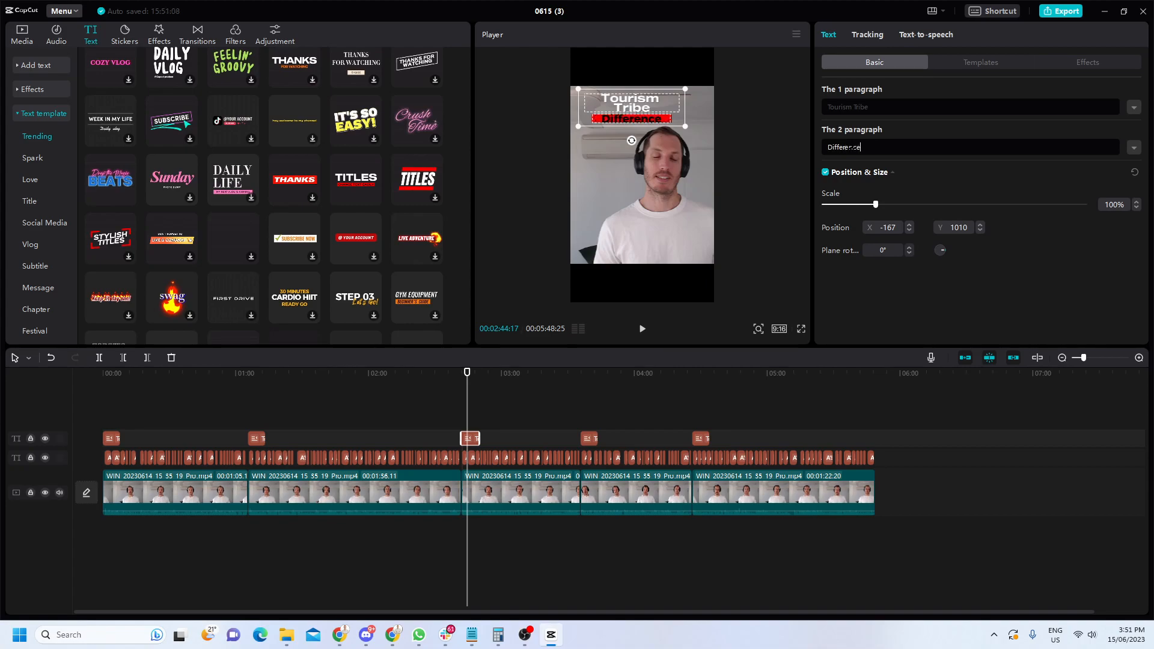
{"action": "type", "text": "?"}
- Set the second paragraph of the title at the start of the fourth video clip to "Success Story"
{"action": "left_click_drag", "start_coordinate": [467, 408], "coordinate": [593, 402]}
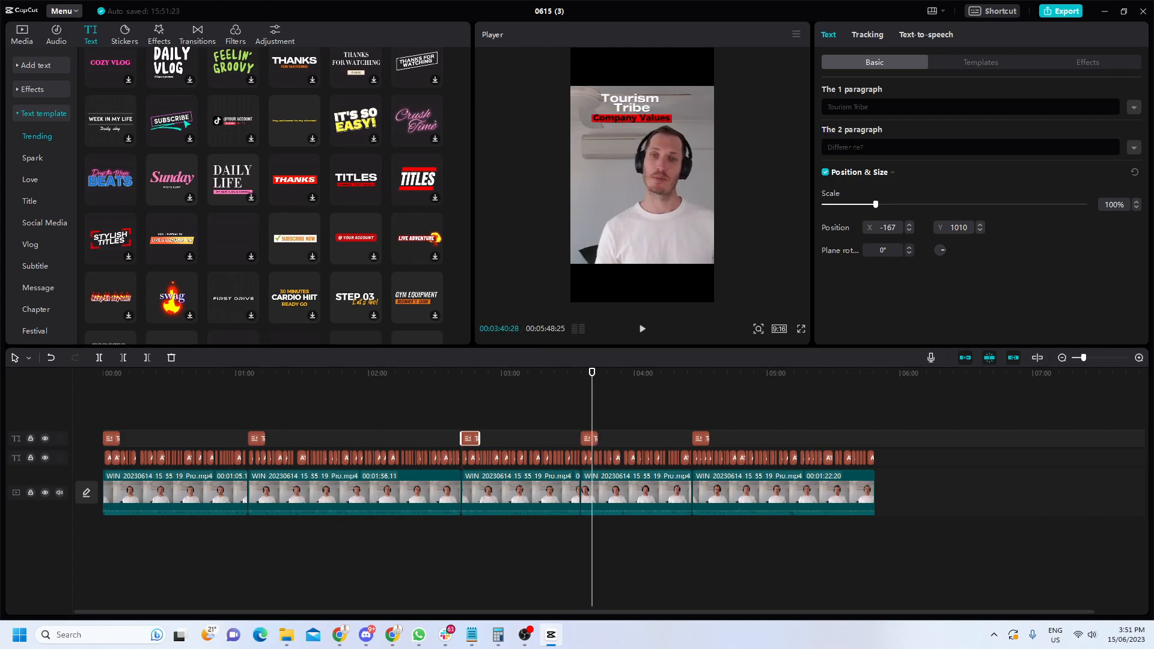
{"action": "left_click", "coordinate": [589, 439]}
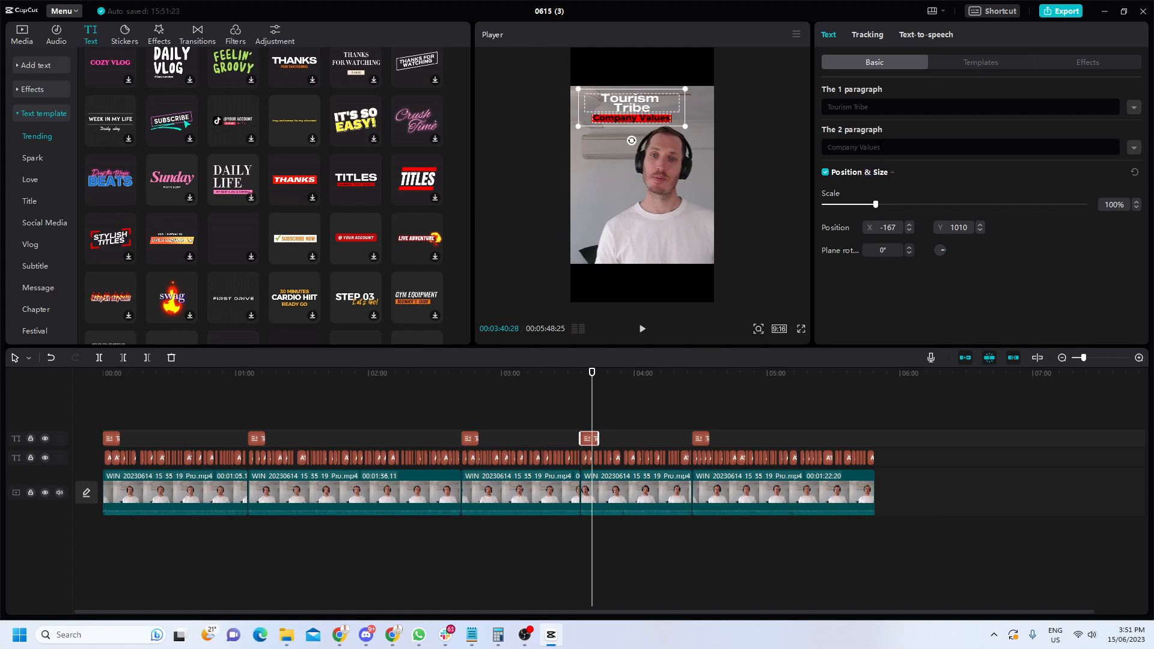
{"action": "left_click", "coordinate": [880, 147]}
{"action": "type", "text": "Success Story"}
- Move the playhead to the fifth video clip and change the second paragraph of the selected fourth-clip title to "Company Culture"
{"action": "left_click_drag", "start_coordinate": [593, 406], "coordinate": [703, 402]}
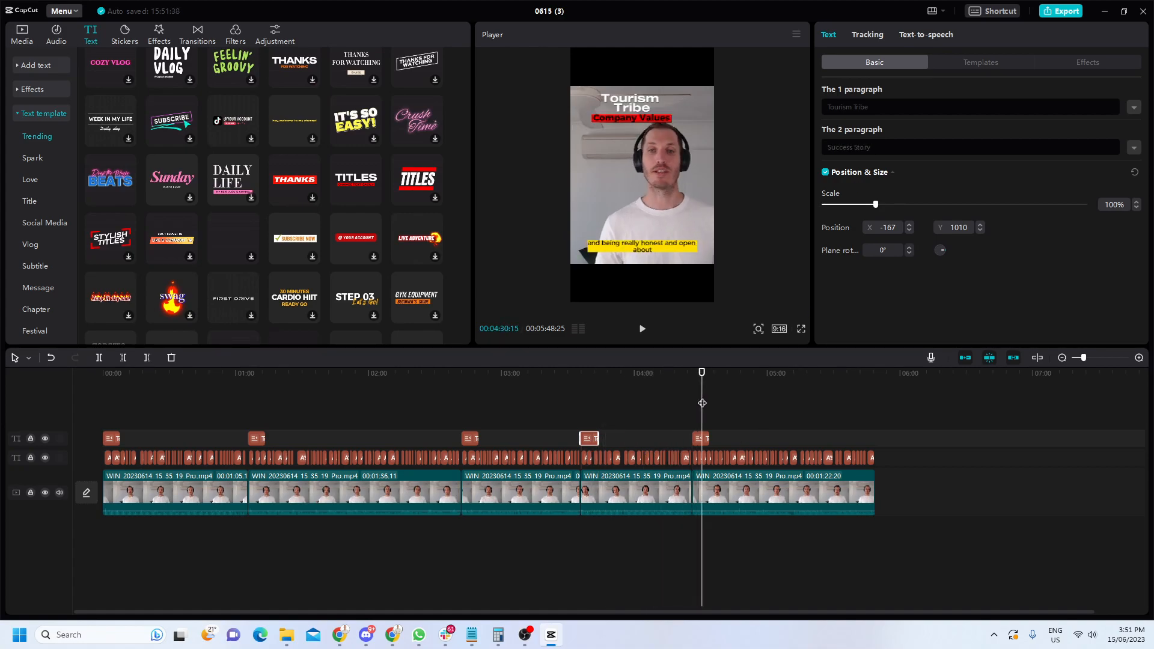
{"action": "left_click", "coordinate": [861, 147]}
{"action": "type", "text": "Coma"}
{"action": "type", "text": "pan"}
{"action": "key", "text": "BackSpace"}
{"action": "key", "text": "BackSpace"}
{"action": "type", "text": "t"}
- Show the default text preset, select the title over the first video clip and return the playhead to the start of the video
{"action": "left_click_drag", "start_coordinate": [701, 399], "coordinate": [112, 420]}
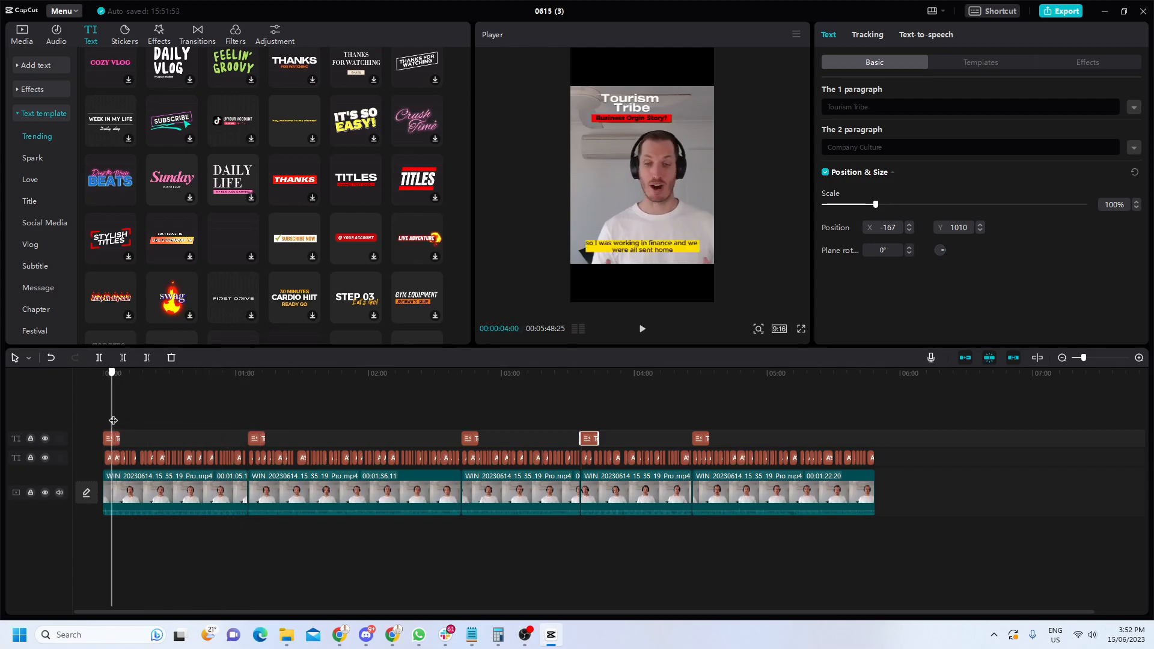
{"action": "left_click", "coordinate": [26, 116]}
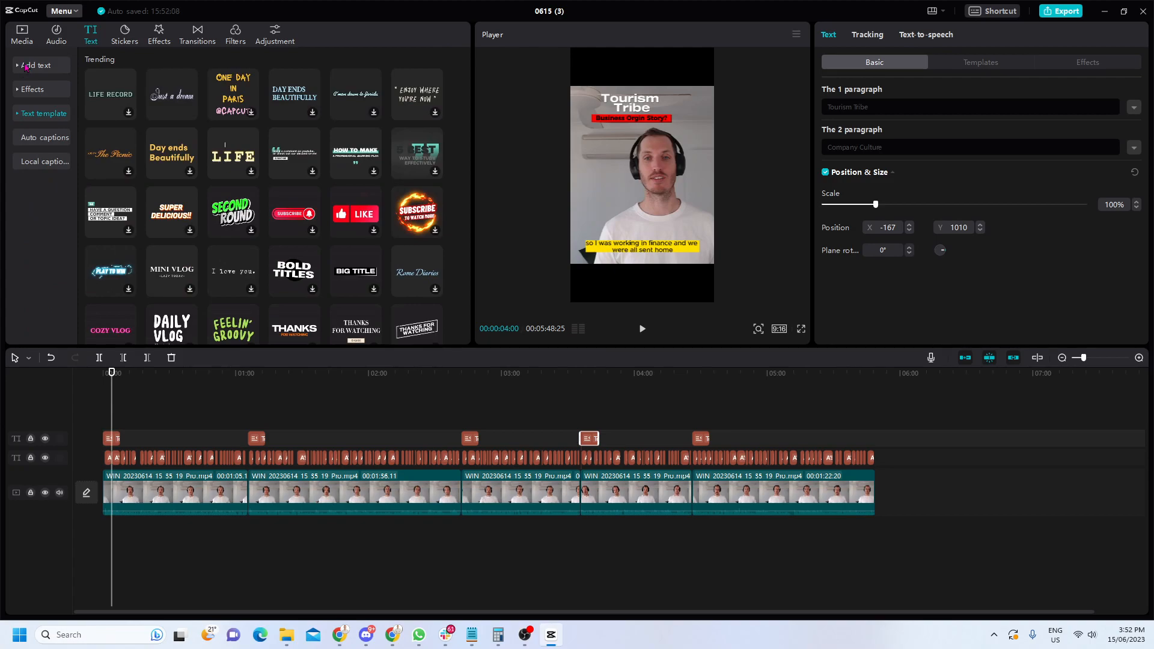
{"action": "left_click", "coordinate": [27, 66]}
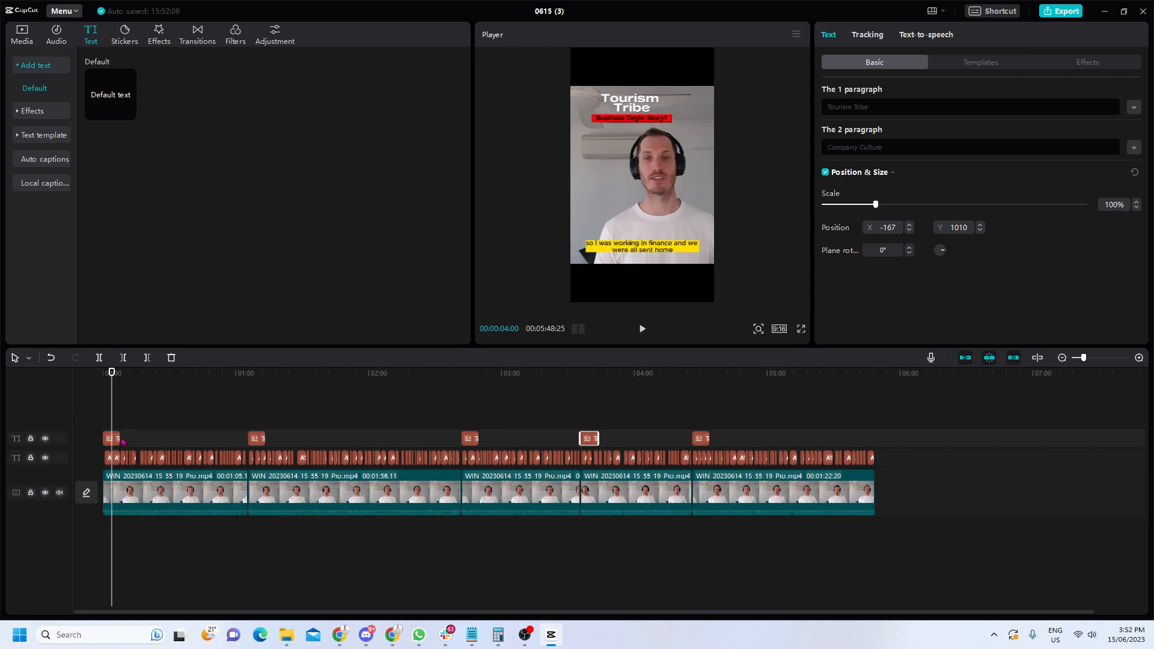
{"action": "mouse_move", "coordinate": [120, 438]}
{"action": "left_mouse_down"}
{"action": "mouse_move", "coordinate": [199, 434]}
{"action": "mouse_move", "coordinate": [119, 434]}
{"action": "left_mouse_up"}
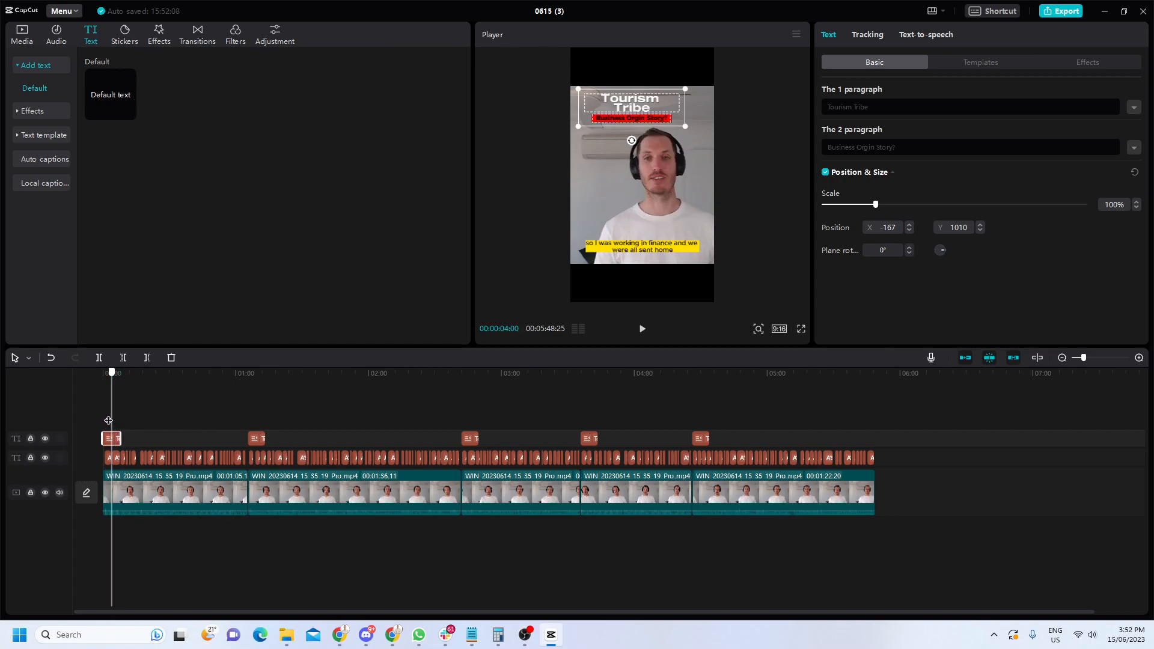
{"action": "left_click", "coordinate": [104, 421]}
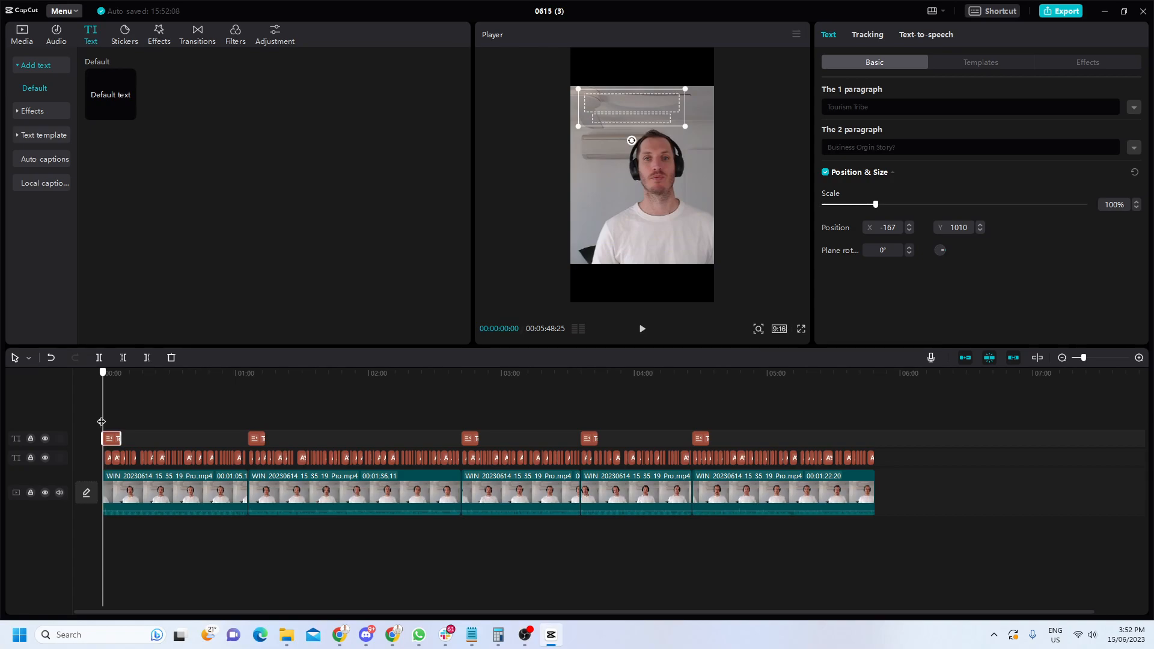